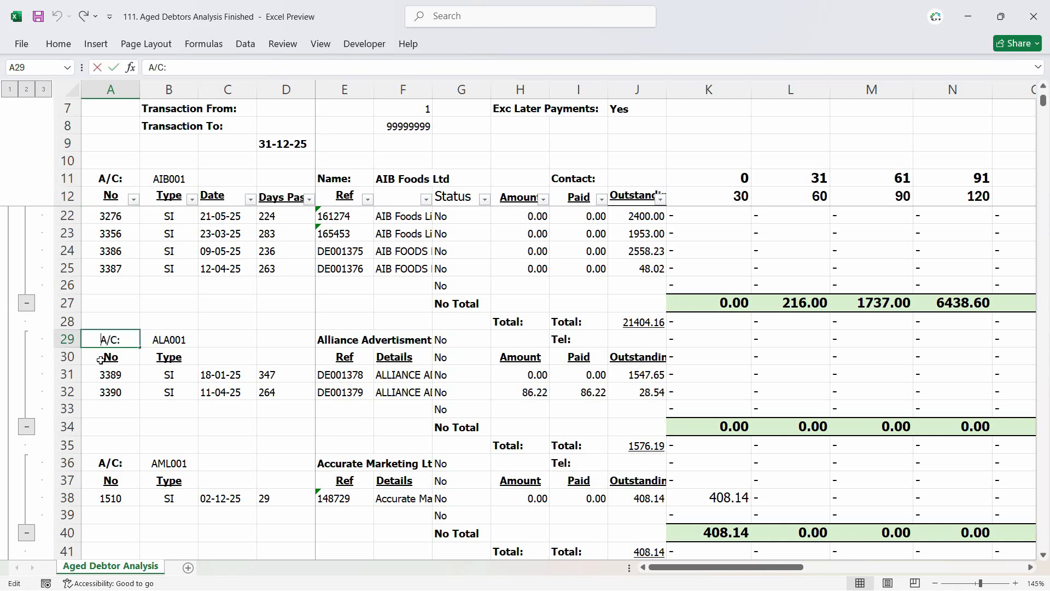
Fill the first account header row, A11:J11, with dark blue and set its text colour to white
key(Down)
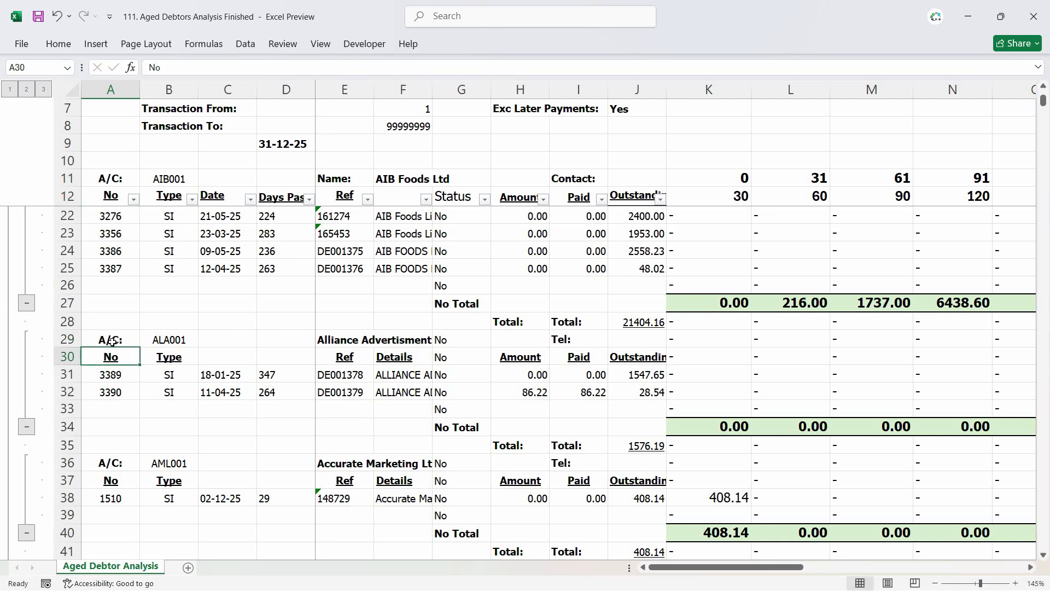
scroll(130, 277, up, 3)
drag(117, 188, 662, 181)
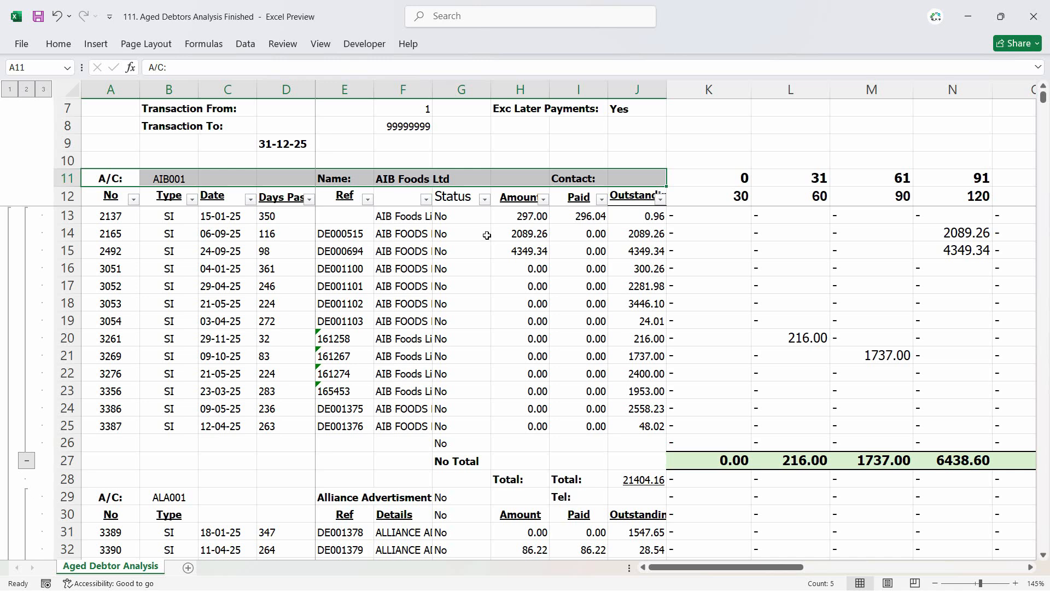
drag(116, 181, 628, 178)
click(59, 43)
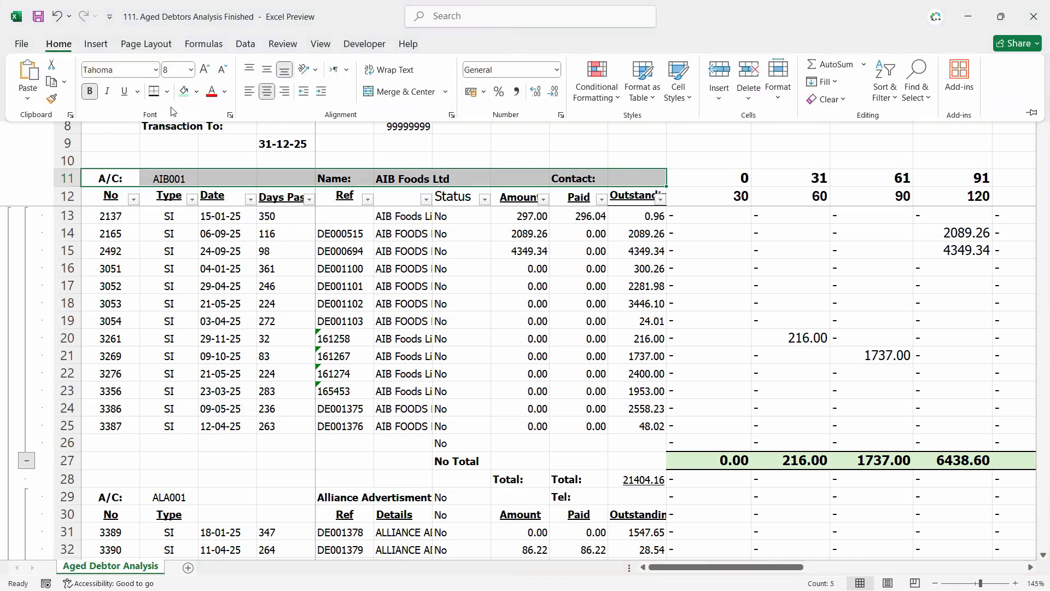
click(196, 95)
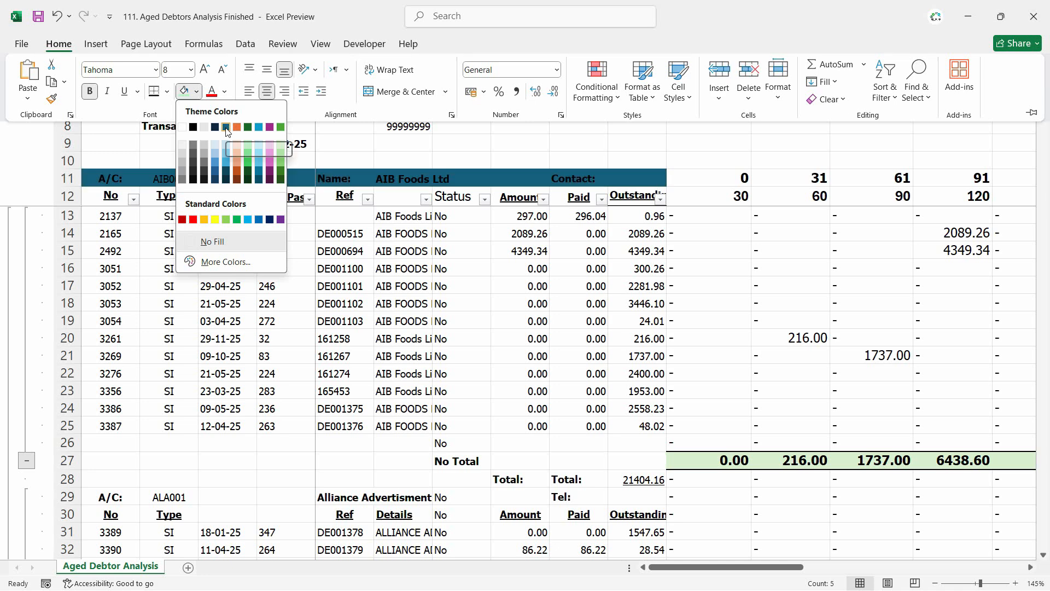
click(227, 133)
click(224, 92)
click(216, 141)
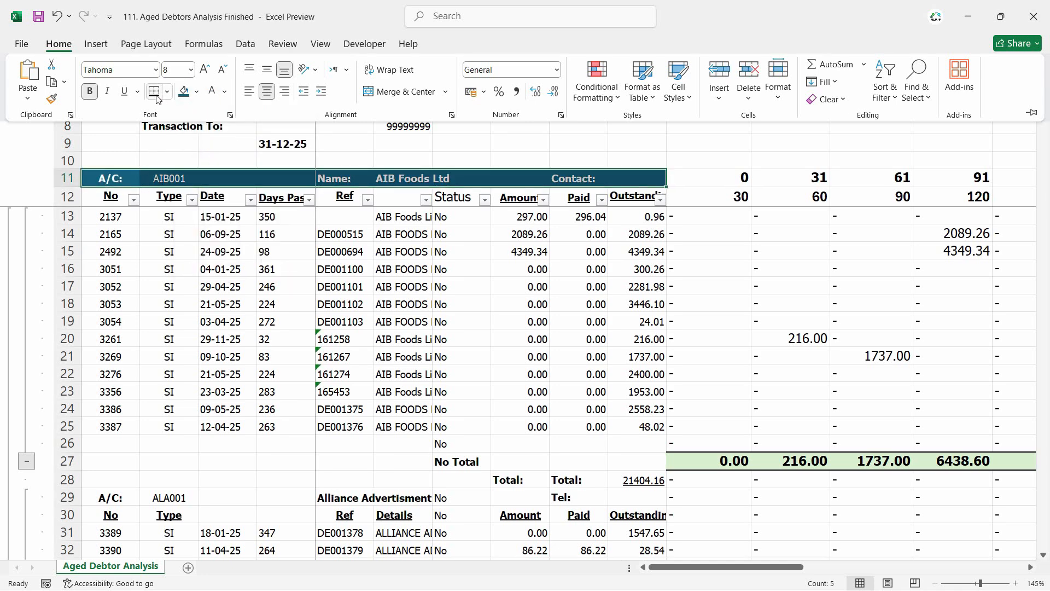
Fill the column heading row, A12:J12, with light grey
drag(107, 197, 465, 197)
drag(535, 195, 656, 198)
click(60, 45)
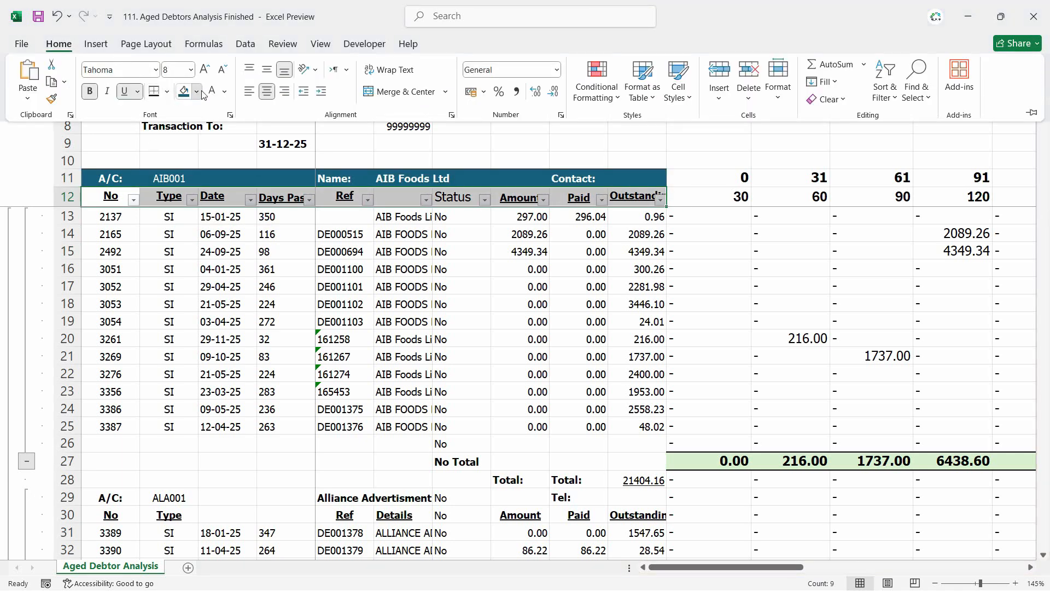
click(197, 91)
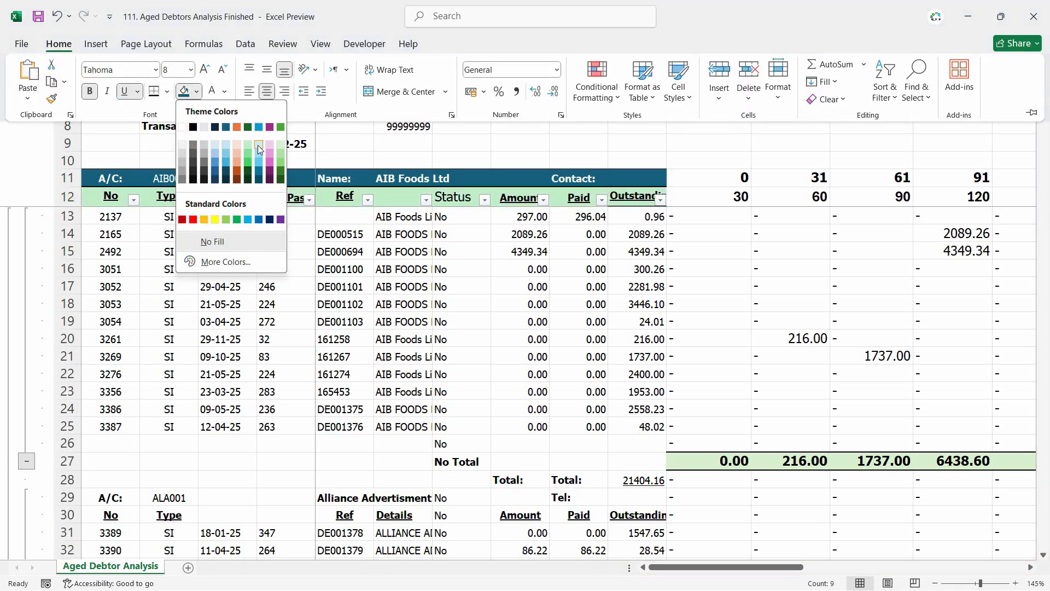
click(206, 128)
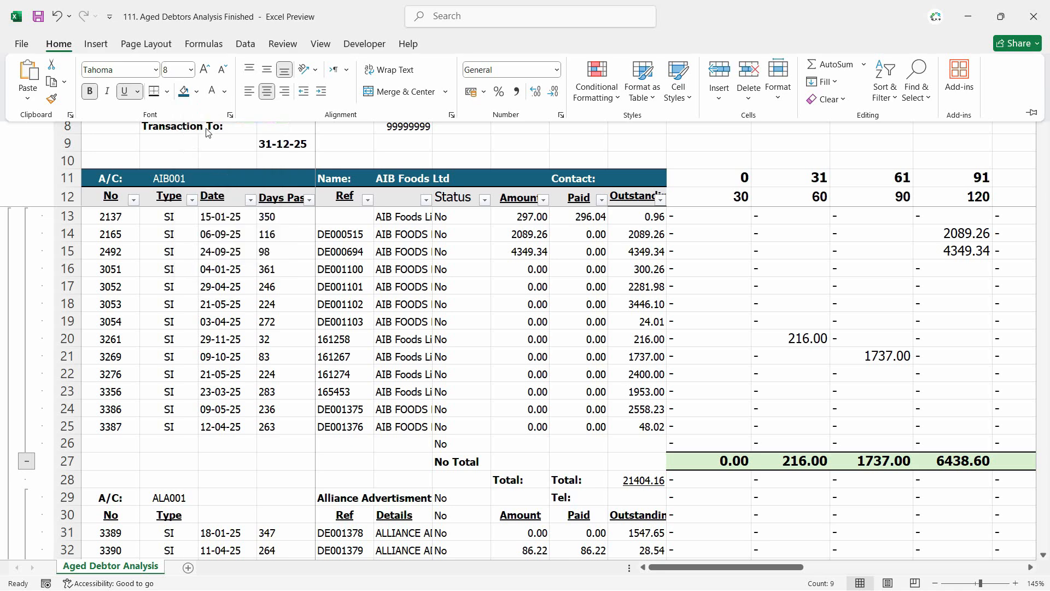
click(156, 95)
click(345, 289)
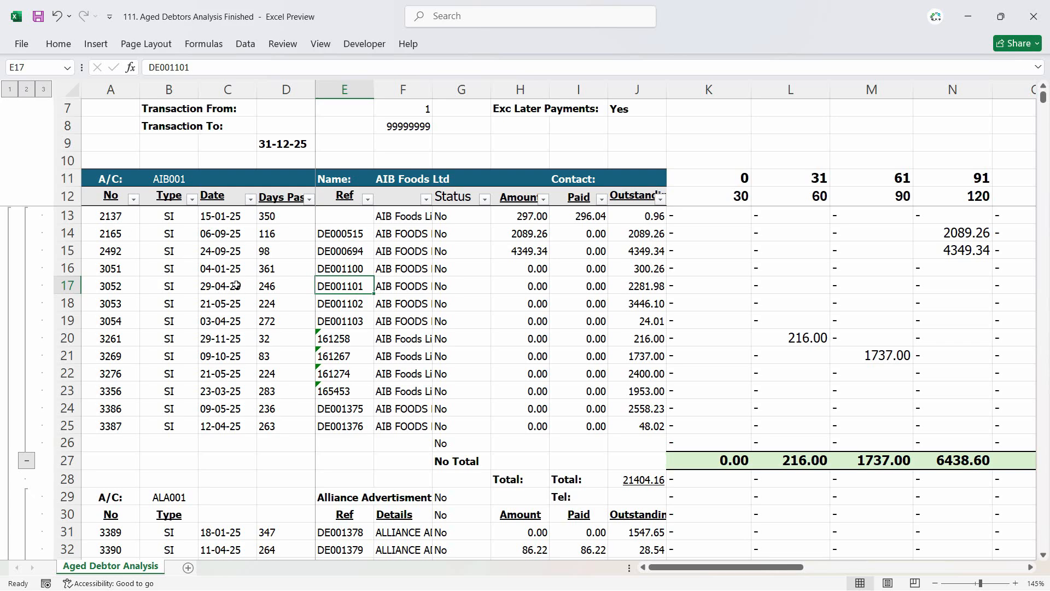
Try to copy the formatting of rows 11 and 12 onto the ALA001 account header at row 29 with Format Painter
scroll(160, 294, down, 5)
scroll(157, 296, up, 5)
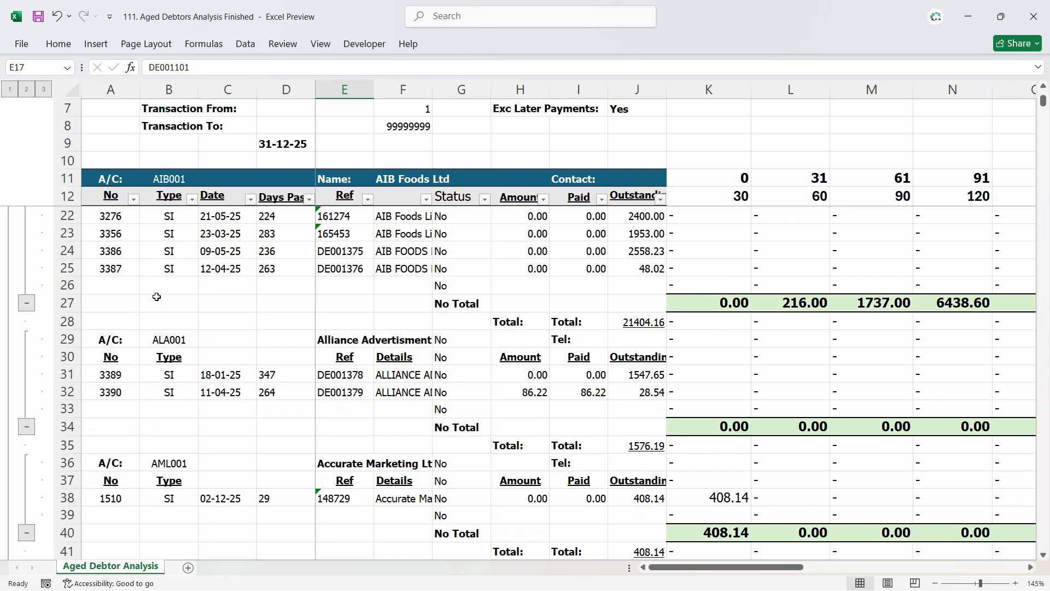
scroll(159, 298, down, 1)
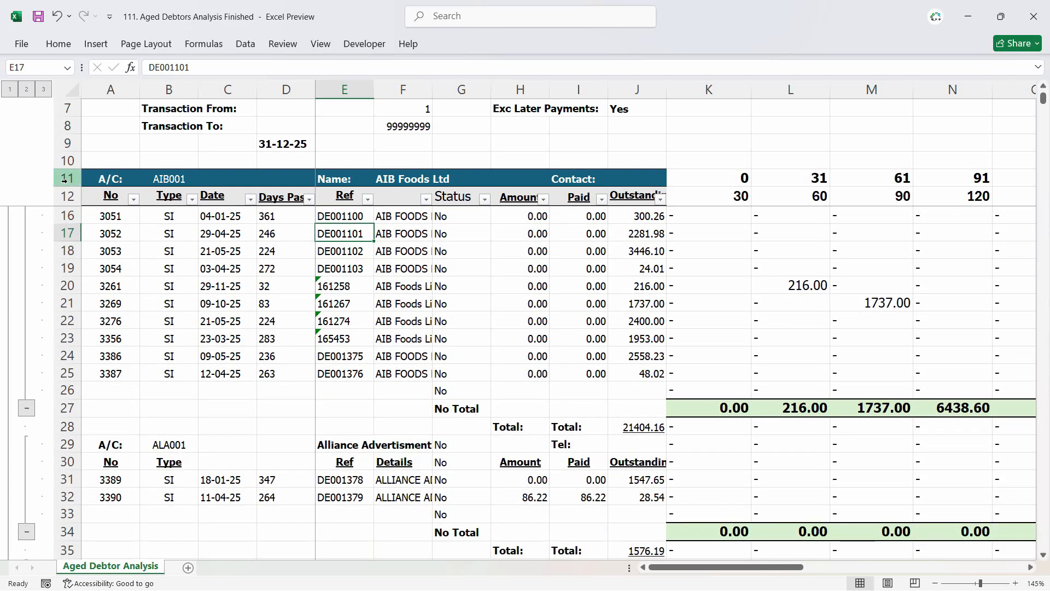
drag(68, 178, 68, 196)
click(55, 43)
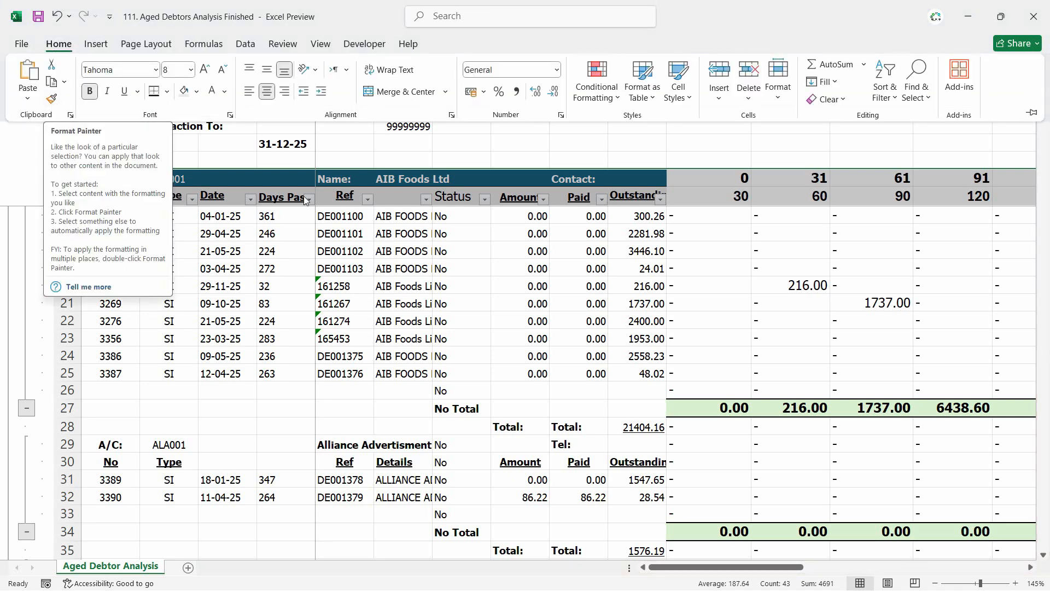
click(59, 44)
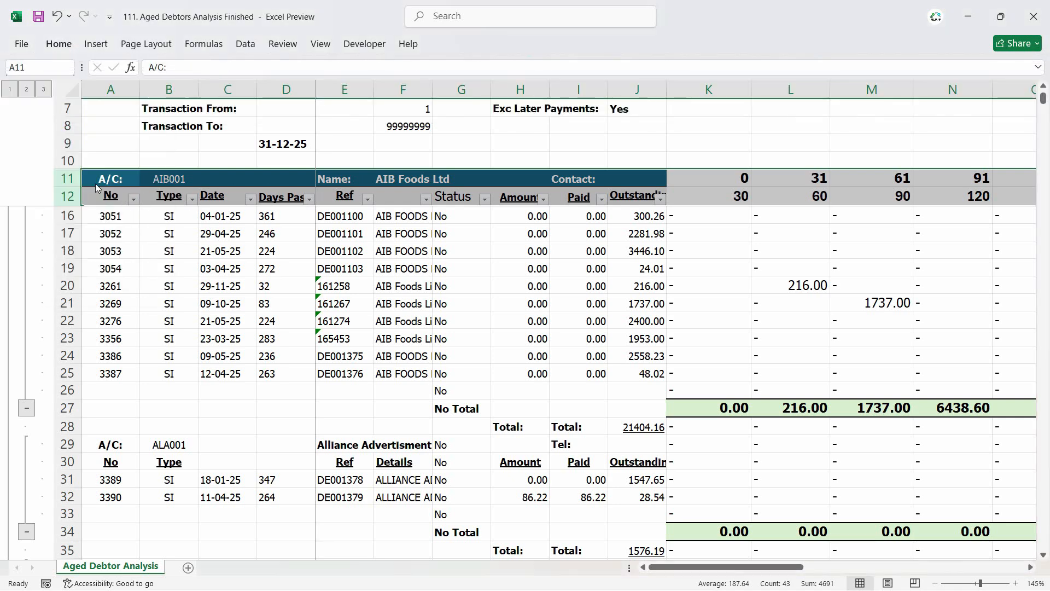
click(58, 44)
click(53, 100)
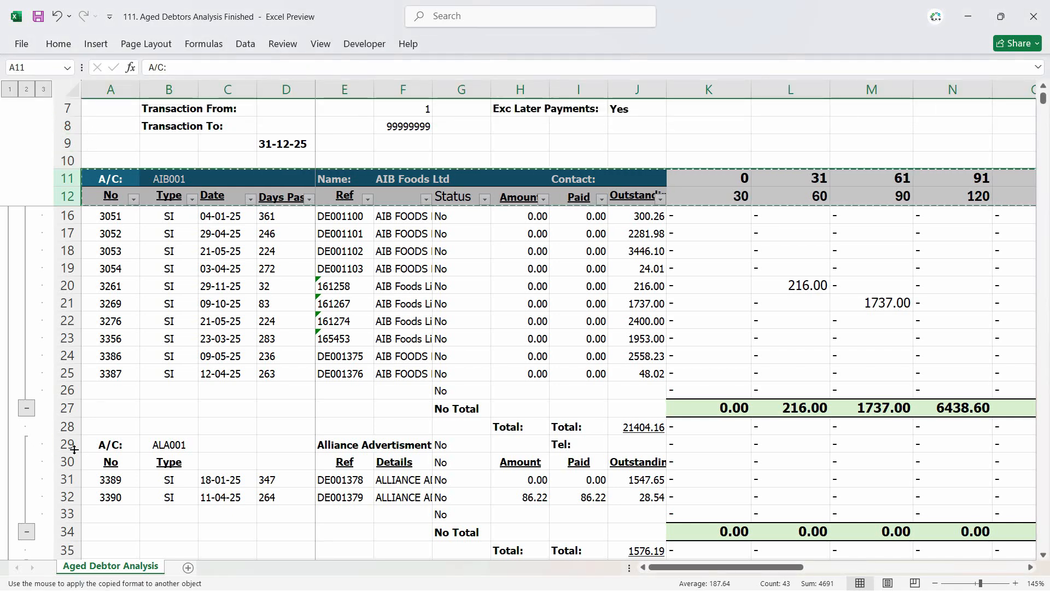
mouse_move(71, 445)
mouse_down()
mouse_move(87, 471)
mouse_move(77, 464)
mouse_up()
Undo the formatting painted onto the ALA001 account header in row 29
key(ctrl+z)
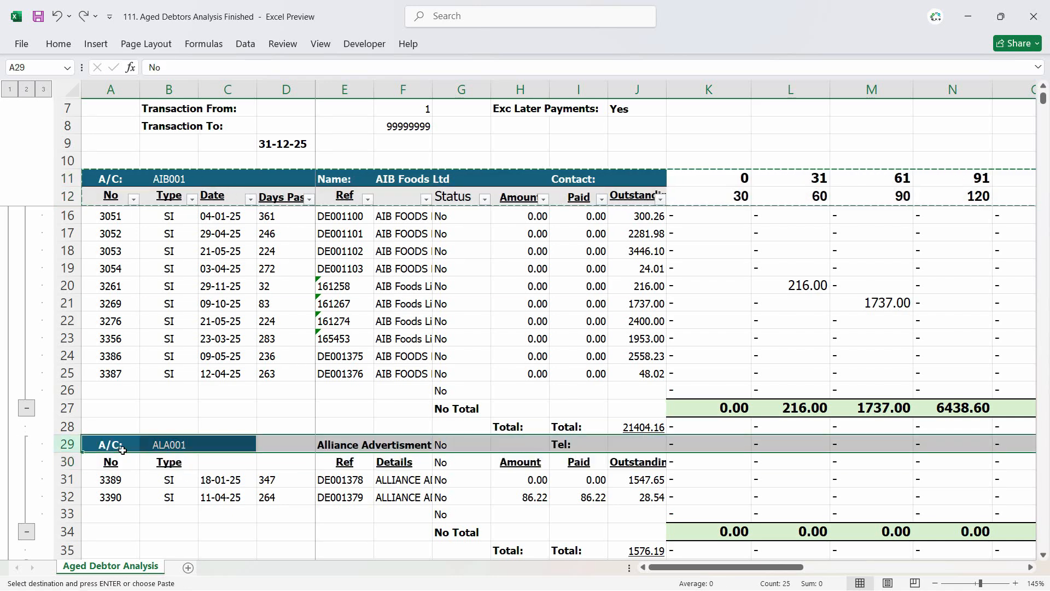
key(Escape)
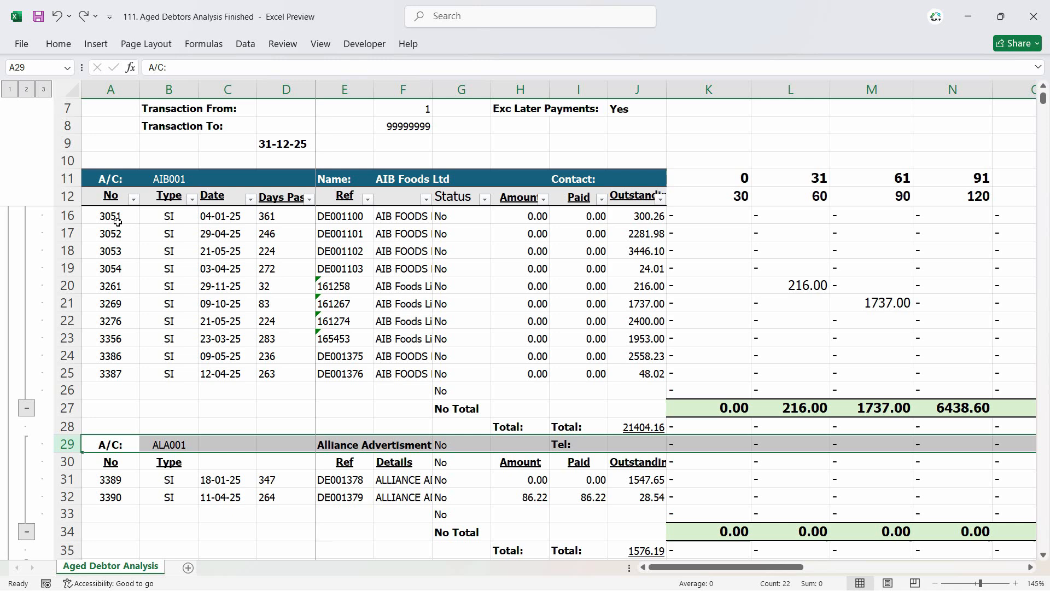
key(ctrl+z)
click(137, 263)
Undo the manual fill and text colours on header rows 11 and 12
scroll(507, 273, down, 6)
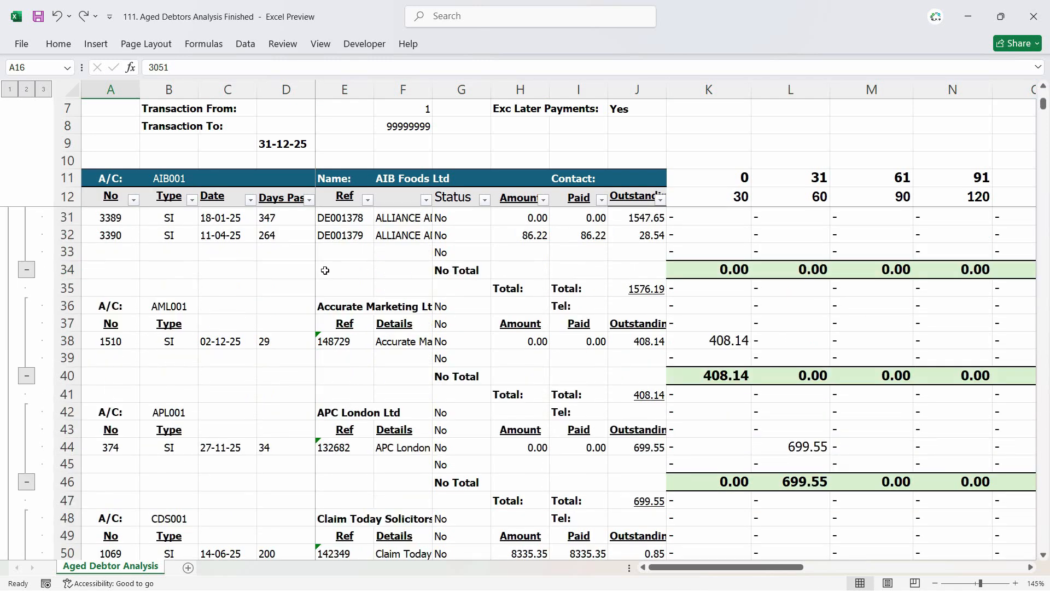
scroll(325, 270, up, 6)
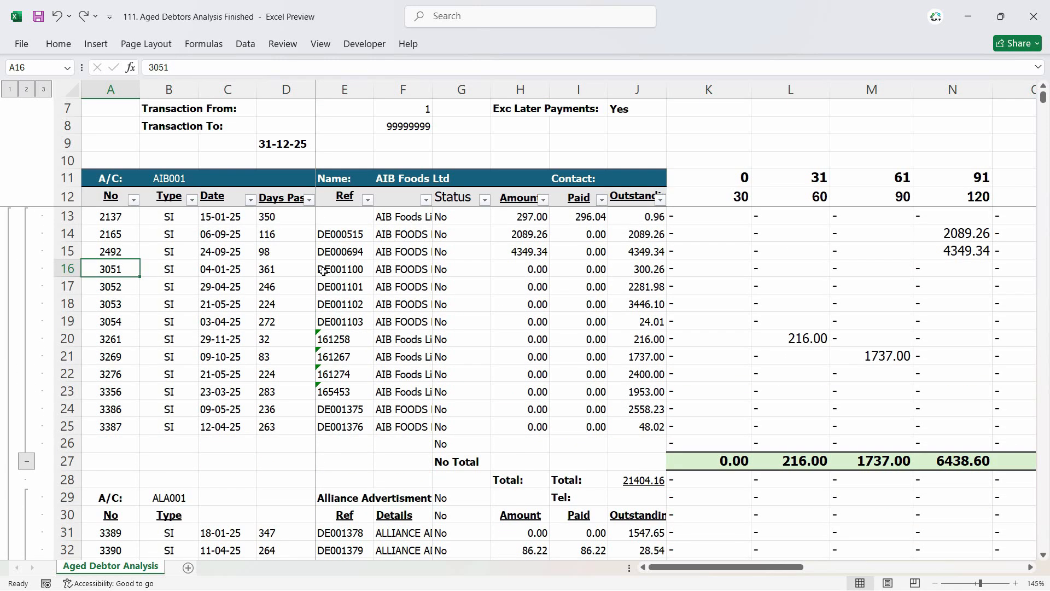
key(ctrl+z)
key(ctrl+z)
key(ctrl+z)
click(200, 235)
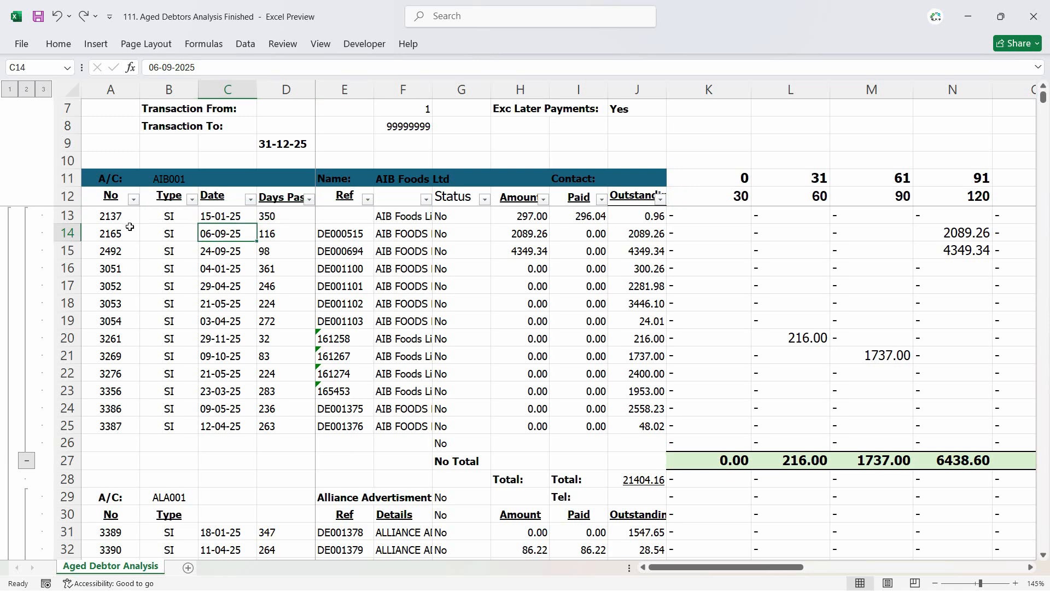
key(ctrl+z)
click(170, 241)
click(174, 266)
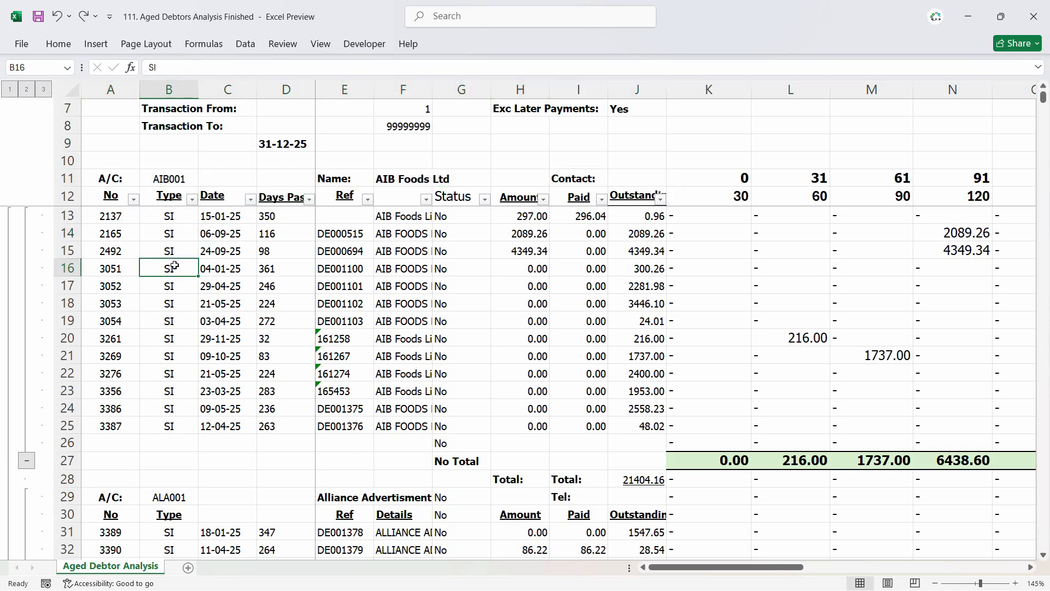
key(ctrl+z)
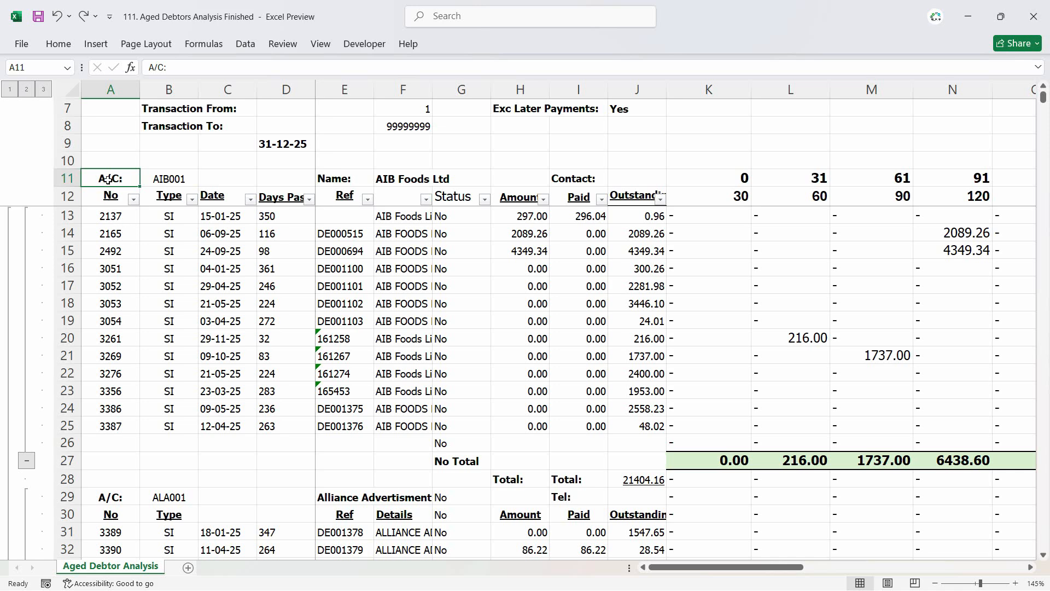
Examine the repeating "A/C:" and "No" labels in column A at the start of each account block
key(Down)
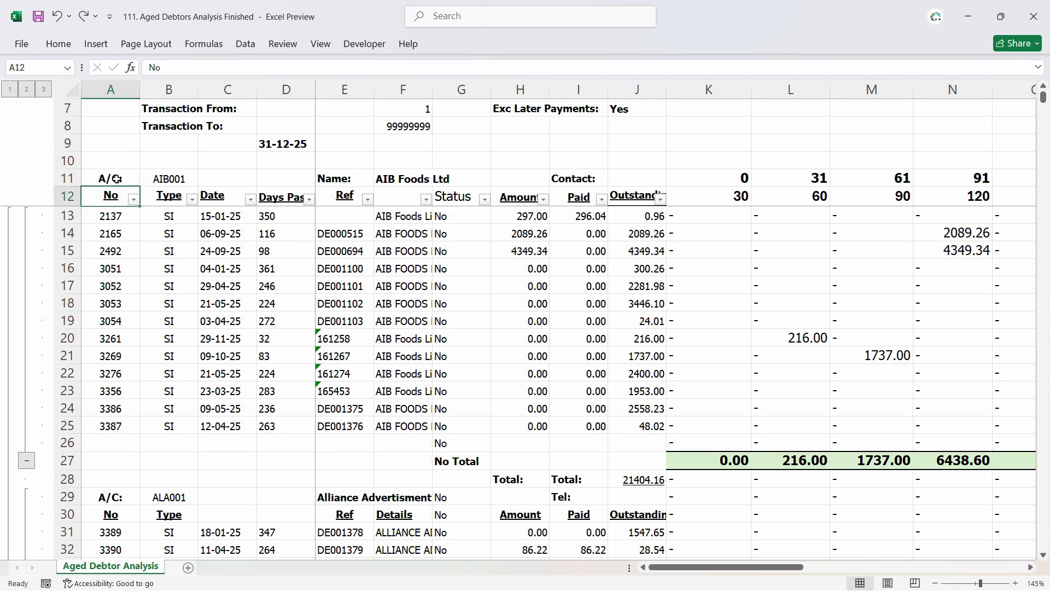
key(Up)
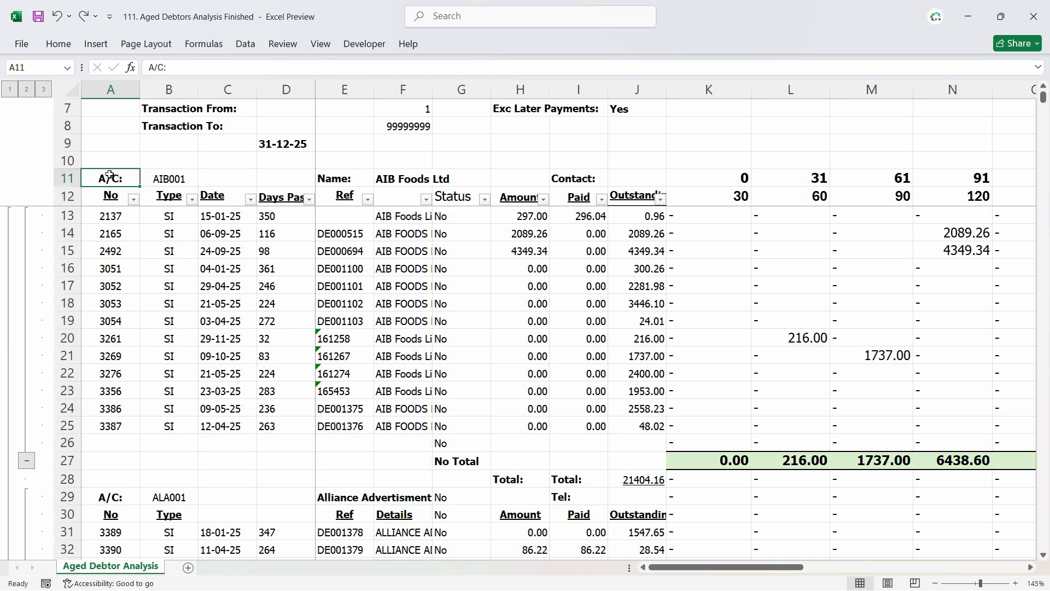
scroll(156, 323, down, 2)
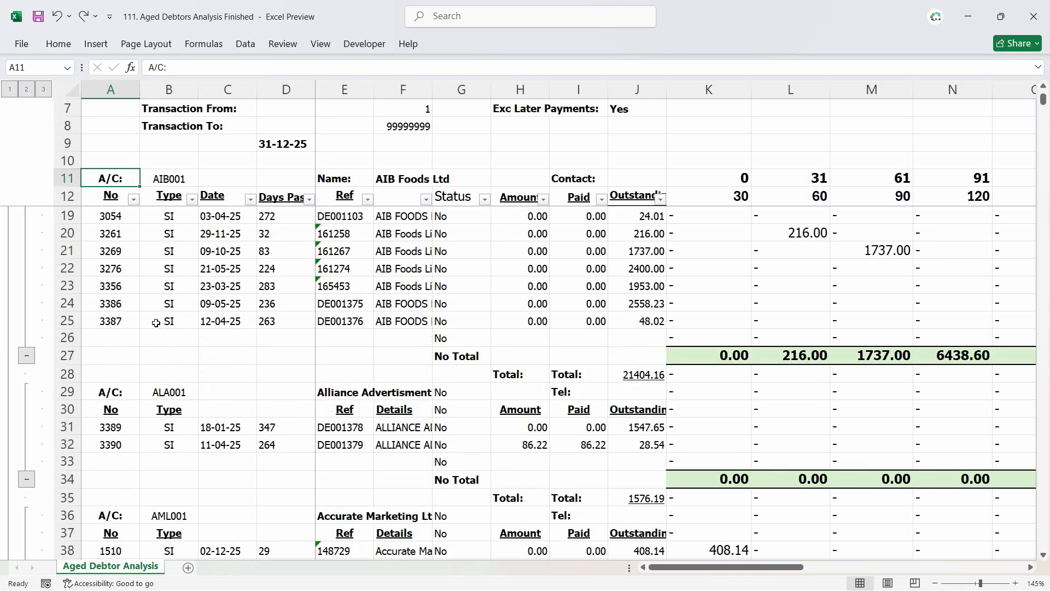
click(121, 395)
scroll(134, 422, down, 4)
click(110, 303)
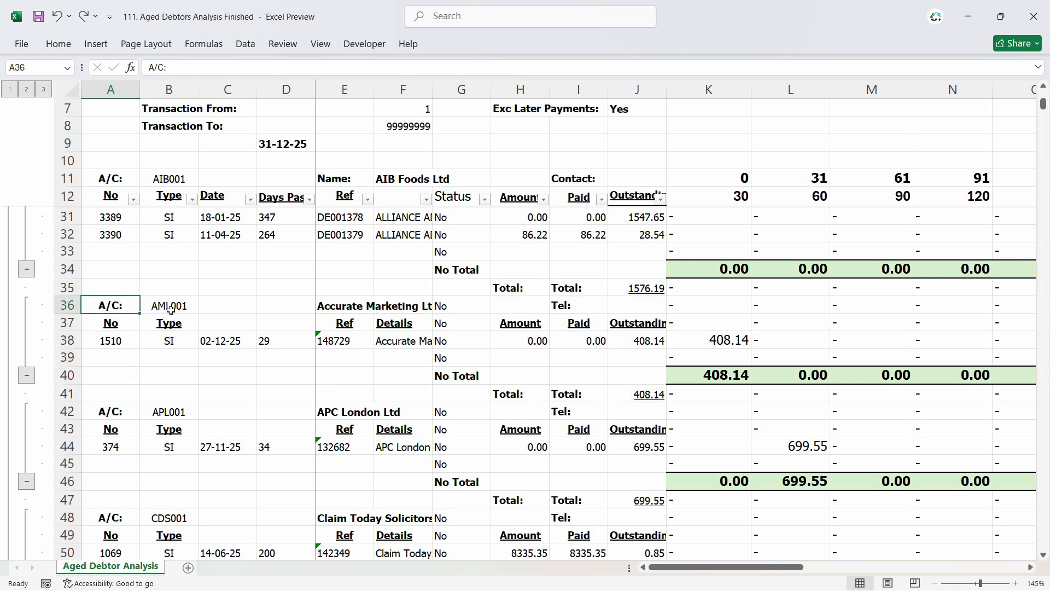
scroll(222, 328, up, 6)
scroll(140, 364, down, 3)
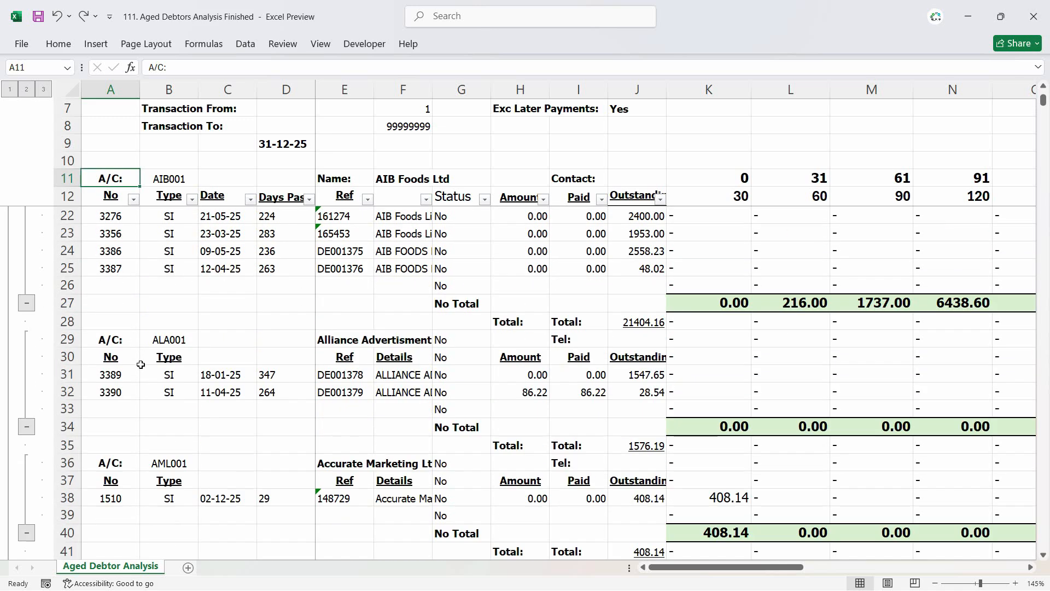
click(110, 344)
scroll(110, 348, down, 4)
click(115, 361)
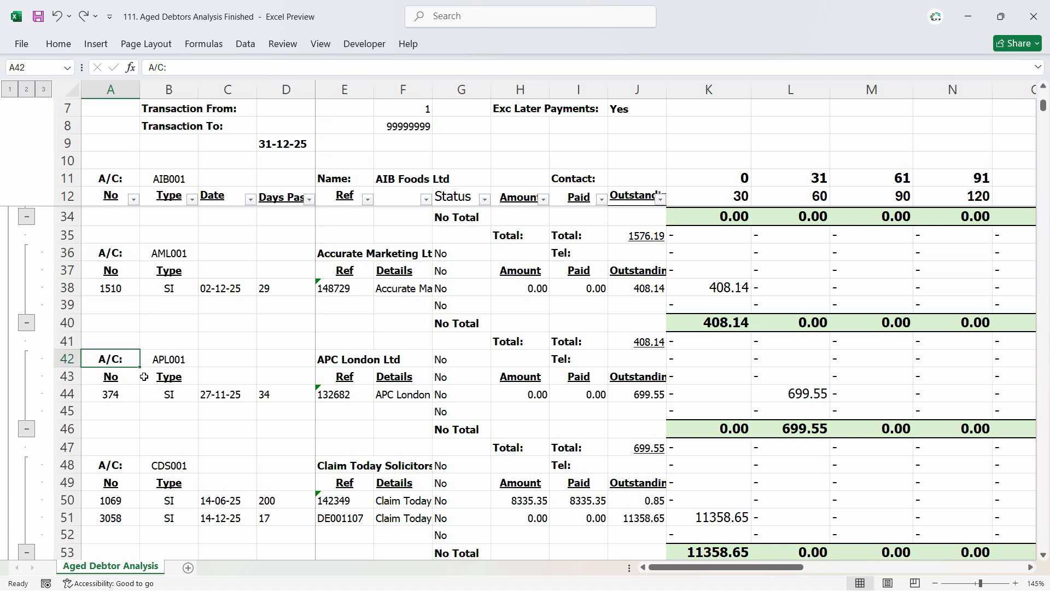
scroll(144, 379, up, 7)
Select the report range A11:J1202, from the first account header through the Grand Total row
click(115, 179)
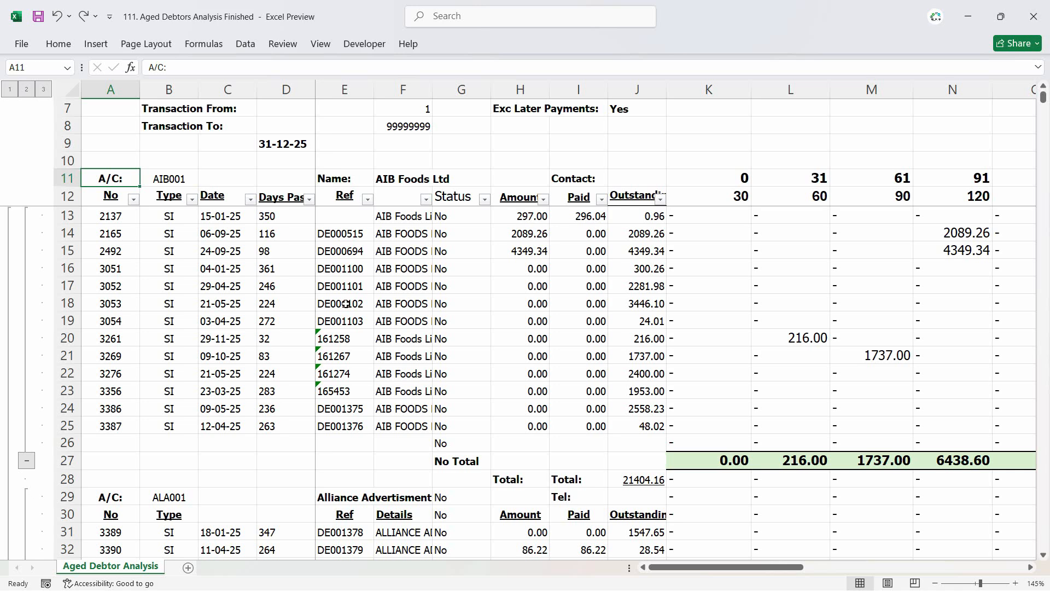
key(shift+Right)
key(shift+Right)
key(shift+Right)
key(shift+Right)
key(shift+Right)
key(shift+Right)
key(shift+Right)
key(shift+Right)
key(shift+Right)
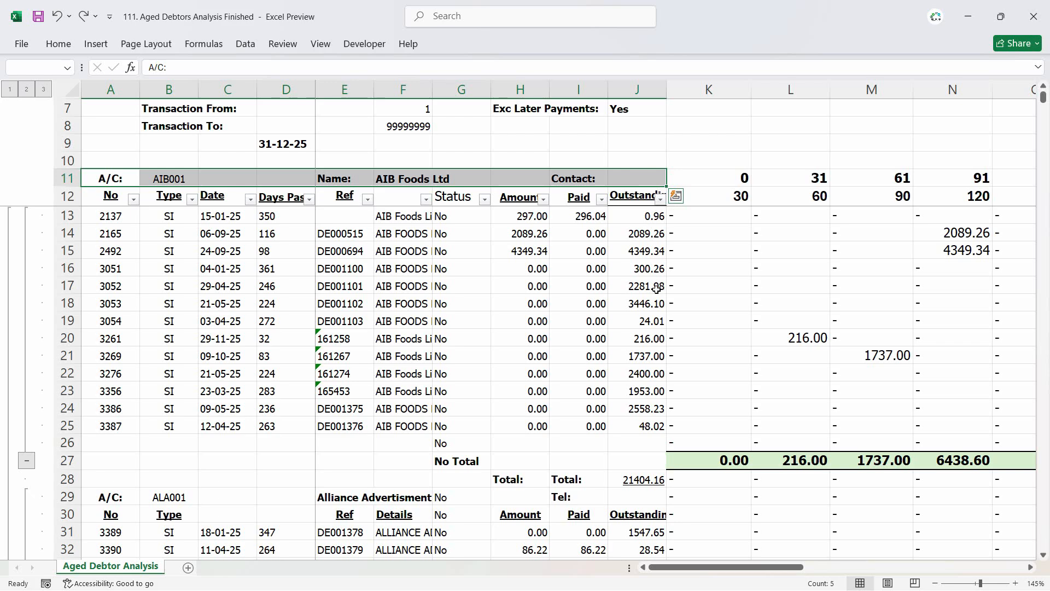
key(shift+Down)
key(shift+Down)
key(shift+Down)
key(shift+Down)
key(shift+Down)
key(shift+Down)
key(shift+Down)
key(shift+Down)
key(shift+Down)
key(shift+Down)
key(shift+Down)
key(shift+Down)
key(shift+Down)
key(shift+Down)
key(shift+Down)
key(shift+Down)
key(shift+Down)
key(shift+Down)
key(shift+Down)
key(shift+Down)
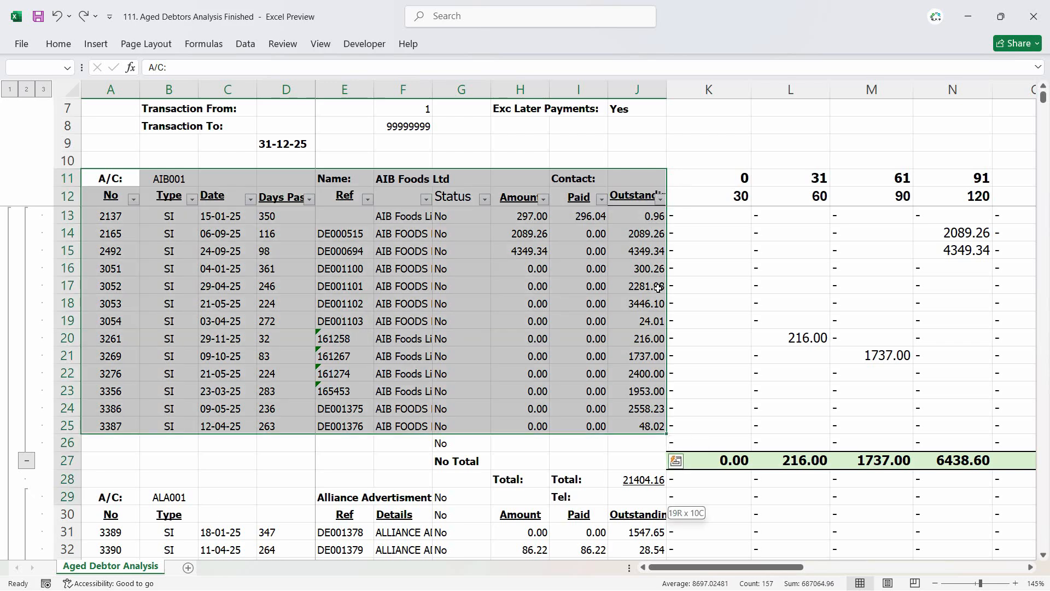
key(ctrl+shift+Down)
key(ctrl+shift+Down)
key(ctrl+shift+Down)
key(ctrl+shift+Down)
key(ctrl+shift+Down)
key(ctrl+shift+Down)
key(ctrl+shift+Down)
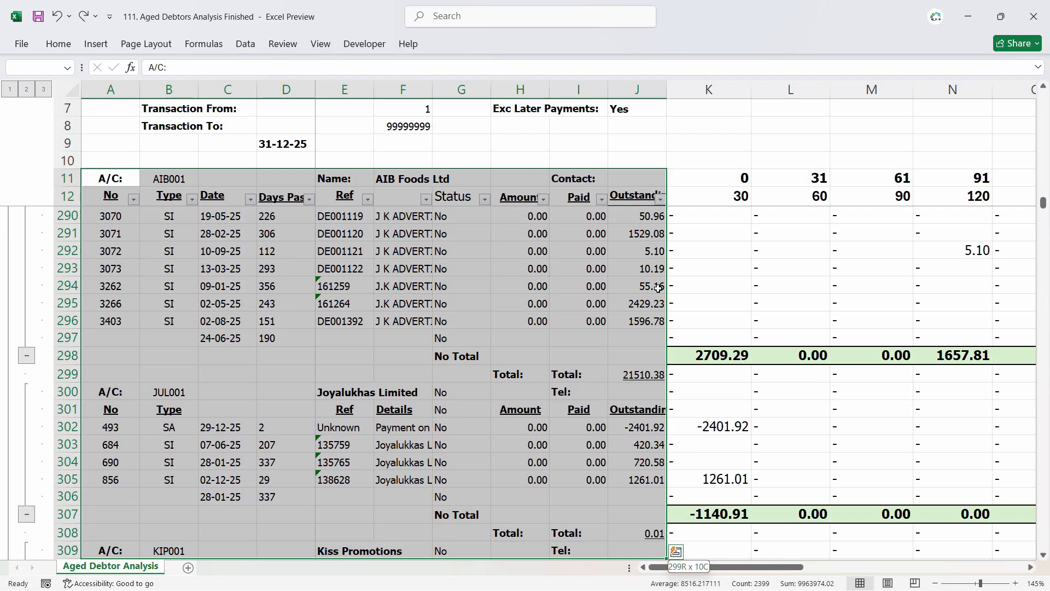
key(ctrl+shift+Down)
key(ctrl+shift+Down)
key(ctrl+shift+Down)
key(ctrl+shift+Down)
key(ctrl+shift+Down)
key(ctrl+shift+Down)
key(ctrl+shift+Down)
key(ctrl+shift+Down)
key(ctrl+shift+Down)
key(ctrl+shift+Down)
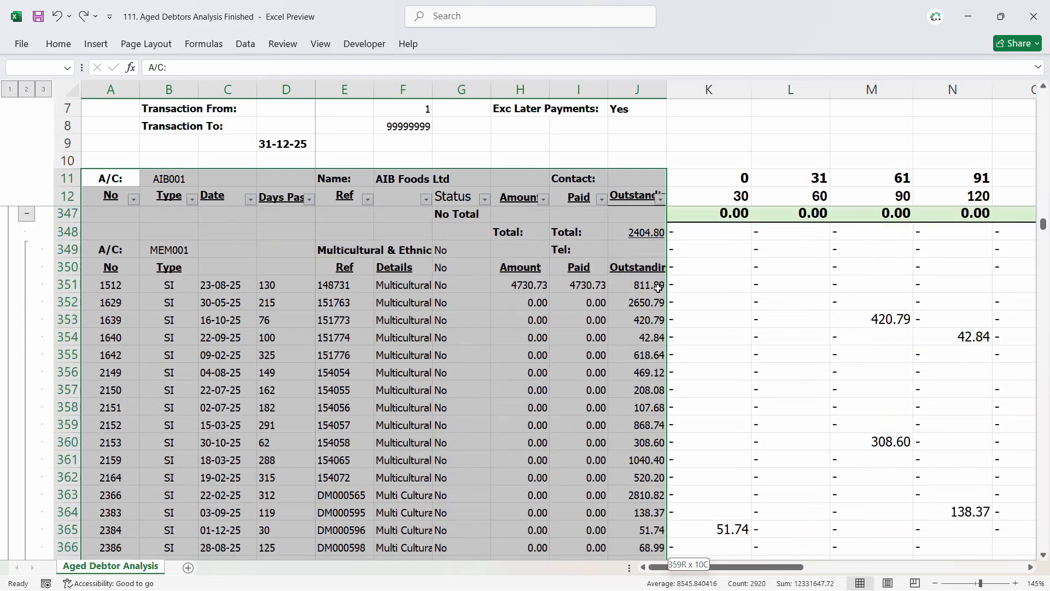
key(ctrl+shift+Down)
key(ctrl+shift+Down)
key(ctrl+shift+Down)
key(ctrl+shift+Down)
key(ctrl+shift+Down)
key(ctrl+shift+Down)
key(ctrl+shift+Down)
key(ctrl+shift+Down)
key(ctrl+shift+Down)
key(ctrl+shift+Down)
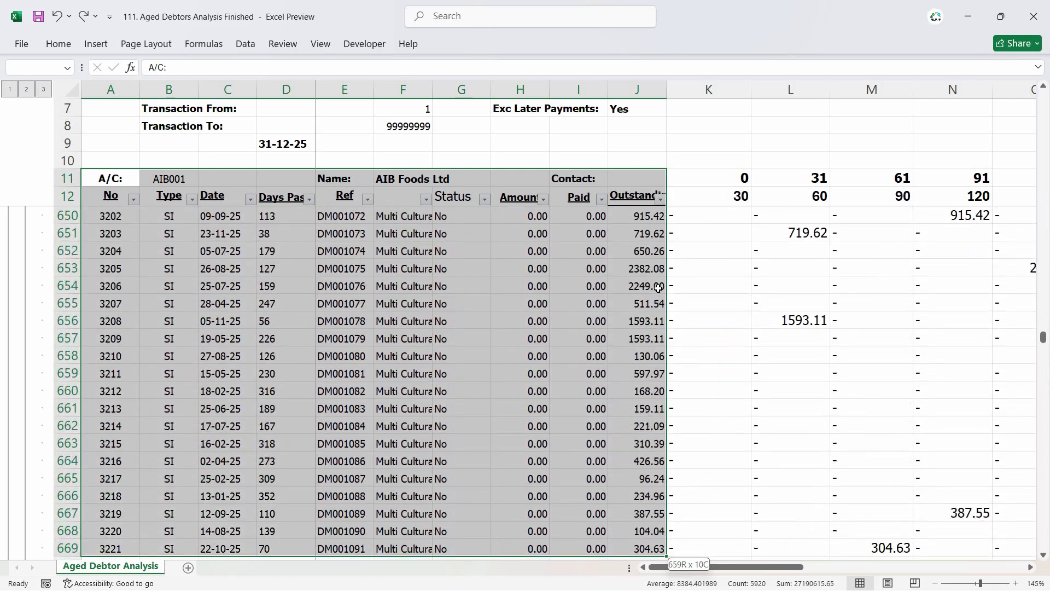
key(ctrl+shift+Down)
key(ctrl+shift+Down)
key(ctrl+shift+Down)
key(ctrl+shift+Down)
key(ctrl+shift+Down)
key(ctrl+shift+Down)
key(ctrl+shift+Down)
key(ctrl+shift+Down)
key(ctrl+shift+Down)
key(ctrl+shift+Down)
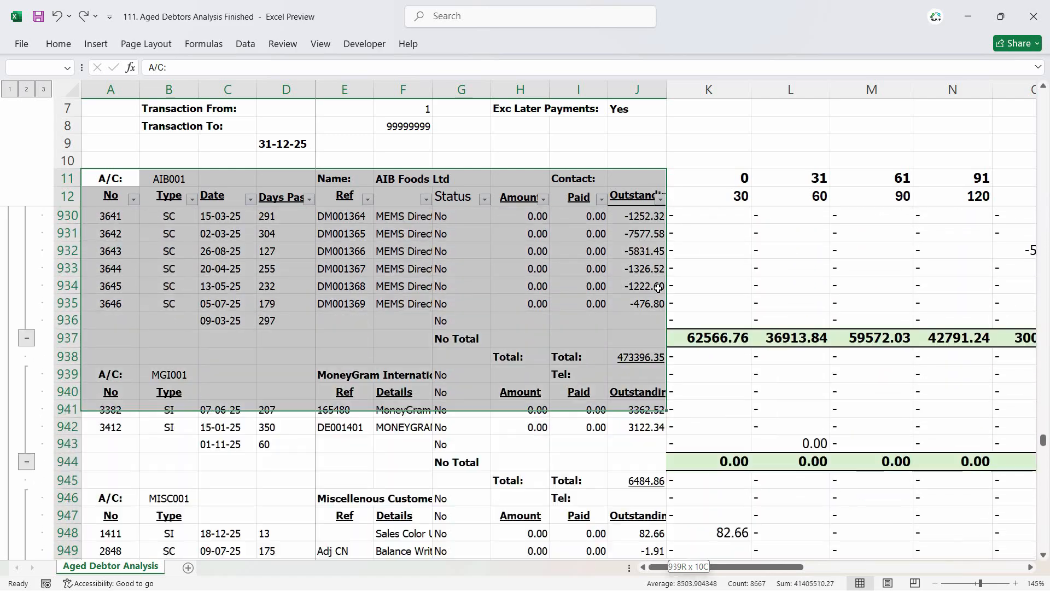
key(shift+Up)
key(shift+Up)
key(shift+Up)
key(shift+Up)
key(shift+Up)
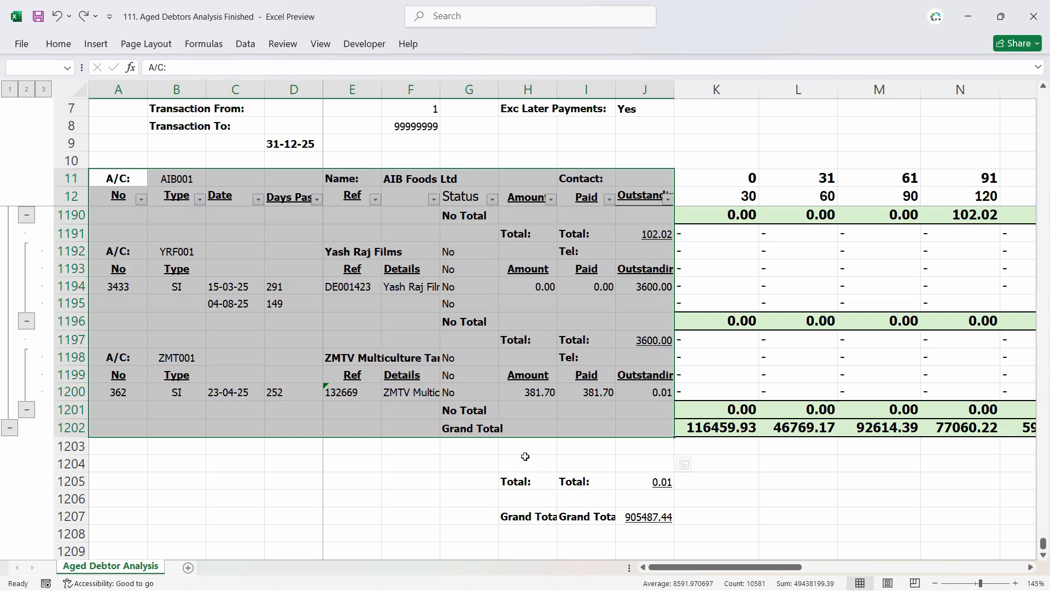
Name the selected range A11:J1202 Heading1_Range
click(57, 71)
text(Heading1)
text(_Range)
key(Return)
click(403, 251)
Select the column heading row A12:J12 of the first account block
drag(1043, 544, 1045, 91)
click(107, 196)
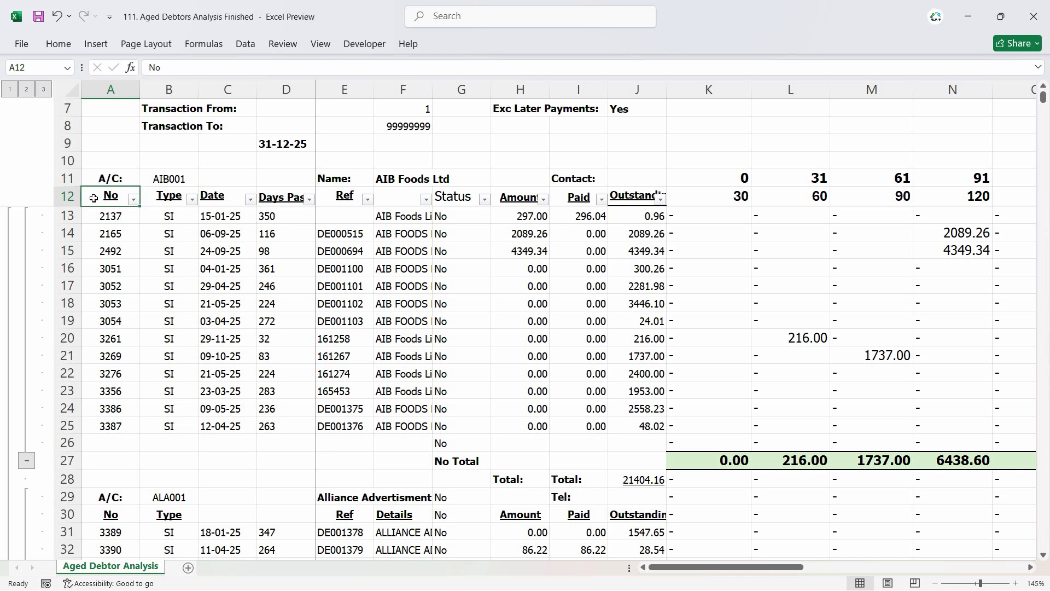
click(95, 180)
click(97, 197)
key(shift+Right)
key(shift+Right)
key(shift+Right)
key(shift+Right)
key(shift+Right)
key(shift+Right)
key(shift+Right)
key(shift+Right)
key(shift+Right)
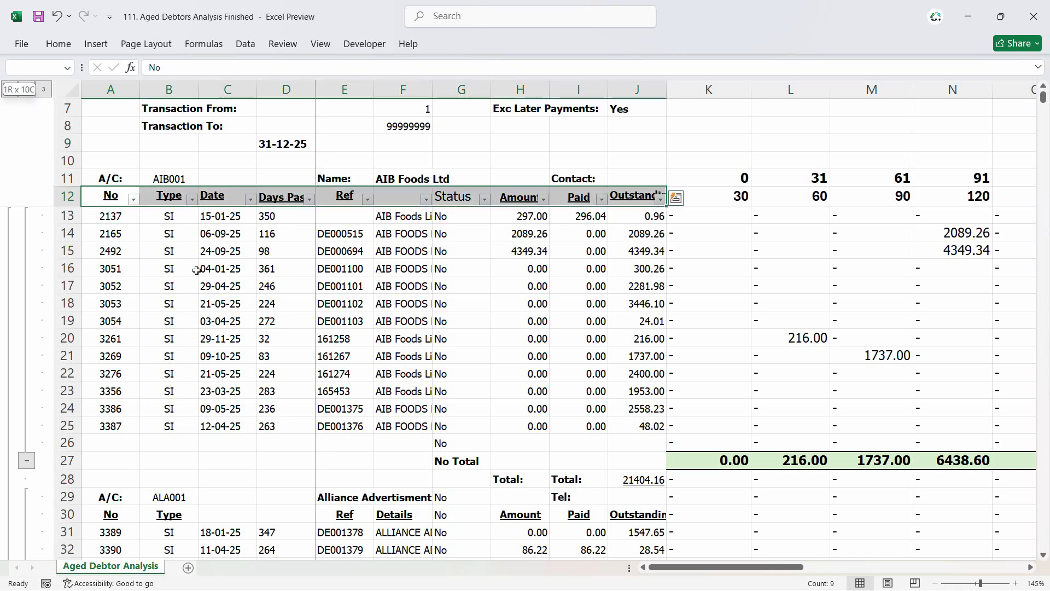
key(ctrl+q)
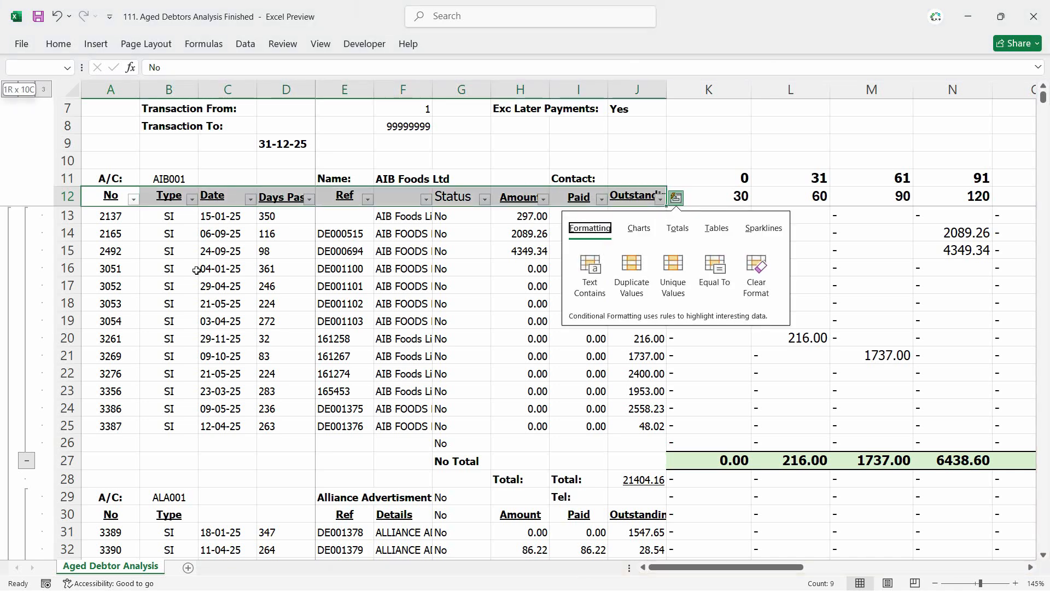
key(Escape)
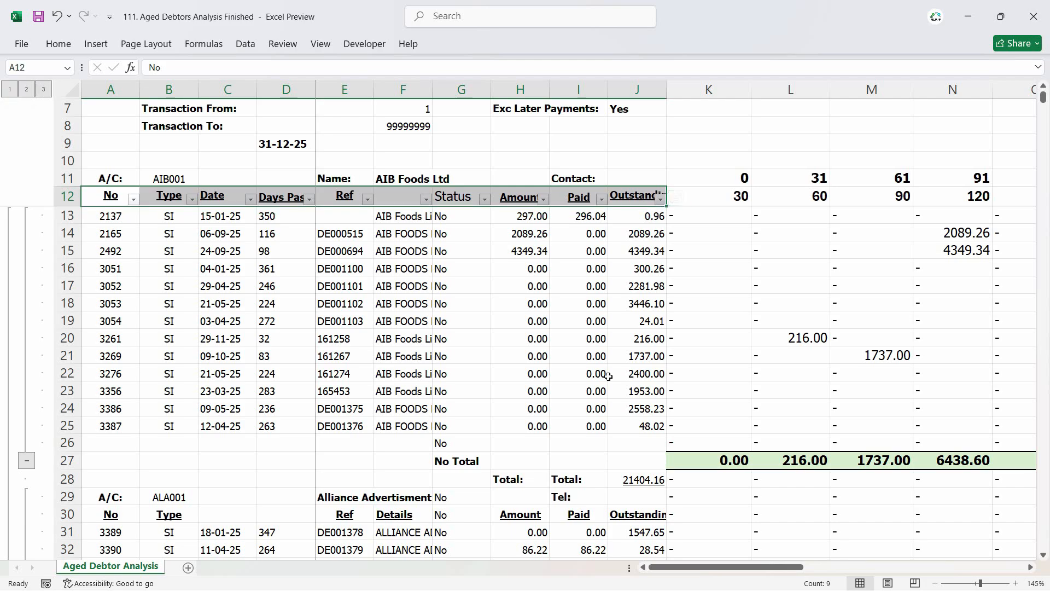
Extend the selection down through the Grand Total row so it covers A12:J1202
key(shift+Page_Down)
key(shift+Page_Down)
key(shift+Page_Down)
key(shift+Page_Down)
key(shift+Page_Down)
key(shift+Page_Down)
key(shift+Page_Down)
key(shift+Page_Down)
key(shift+Page_Down)
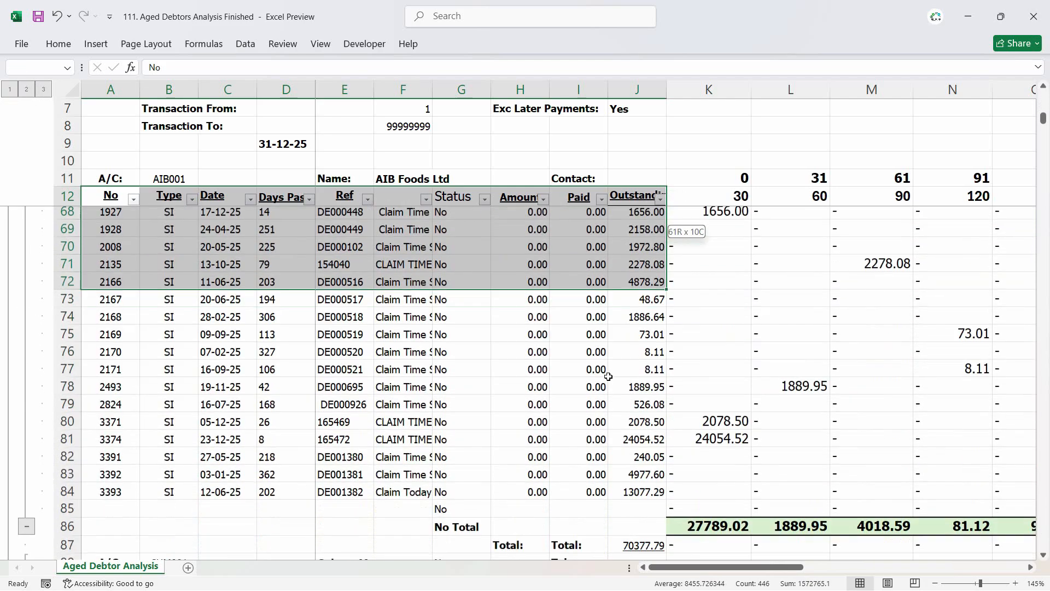
key(shift+Page_Down)
key(shift+Page_Down)
key(shift+Page_Down)
key(shift+Page_Down)
key(shift+Page_Down)
key(shift+Page_Down)
key(shift+Page_Down)
key(shift+Page_Down)
key(shift+Page_Down)
key(shift+Page_Down)
key(shift+Page_Down)
key(shift+Page_Down)
key(shift+Page_Down)
key(shift+Page_Down)
key(shift+Page_Down)
key(shift+Page_Down)
key(shift+Page_Down)
key(shift+Page_Down)
key(shift+Page_Down)
key(shift+Page_Down)
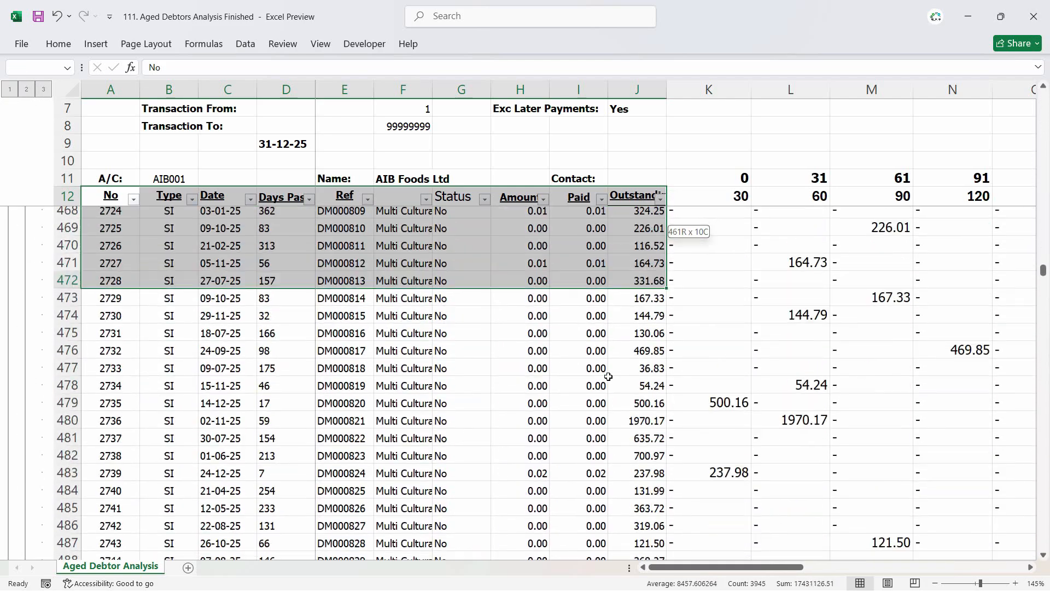
key(ctrl+shift+End)
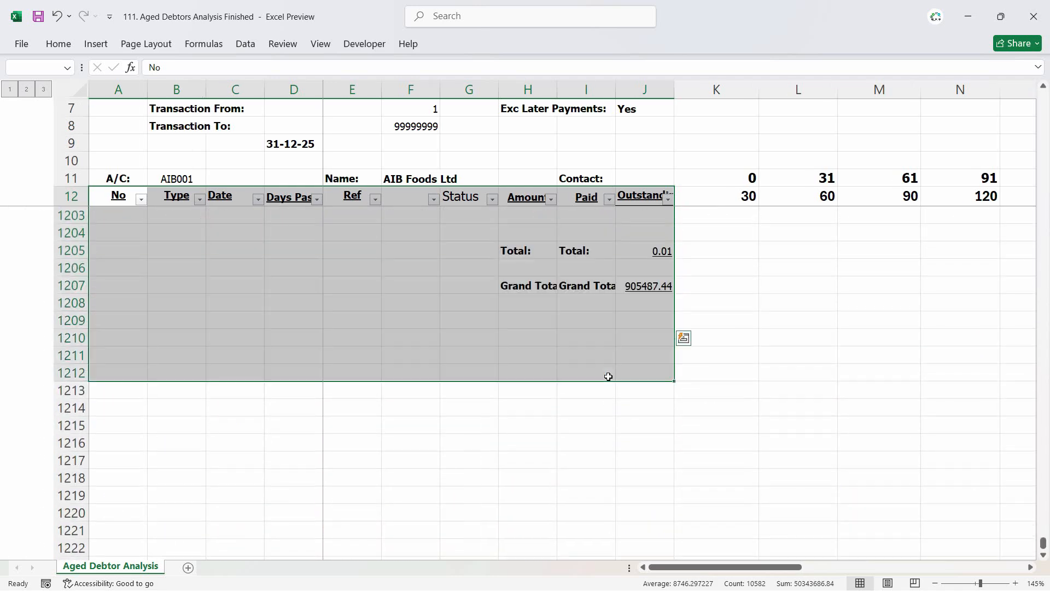
key(shift+Up)
key(shift+Up)
key(shift+Up)
key(shift+Up)
key(shift+Up)
key(shift+Up)
key(shift+Up)
key(shift+Up)
key(shift+Up)
key(shift+Up)
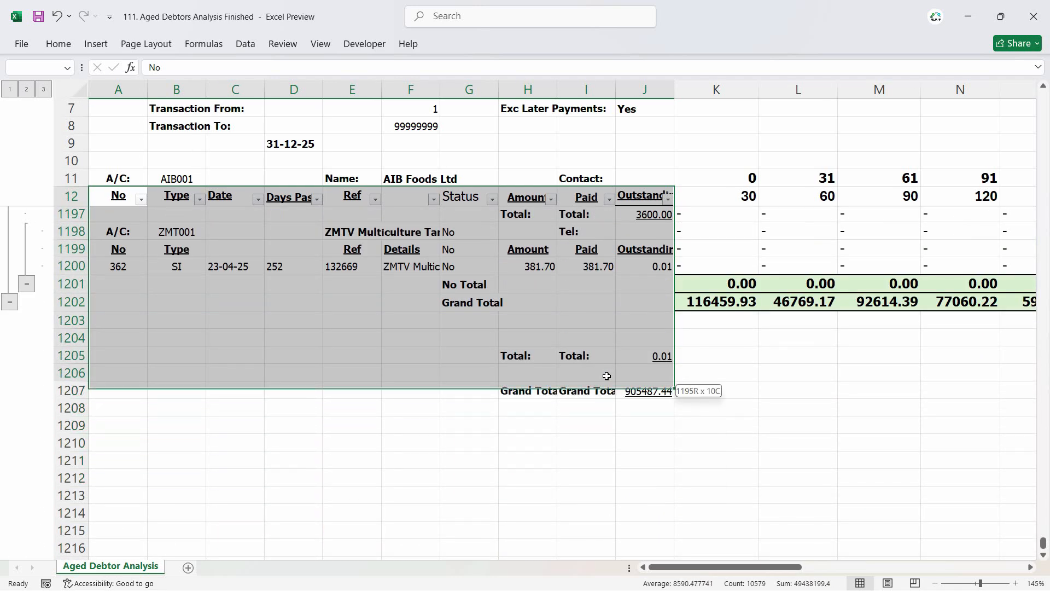
Name the selected range A12:J1202 Heading2_Range
click(47, 70)
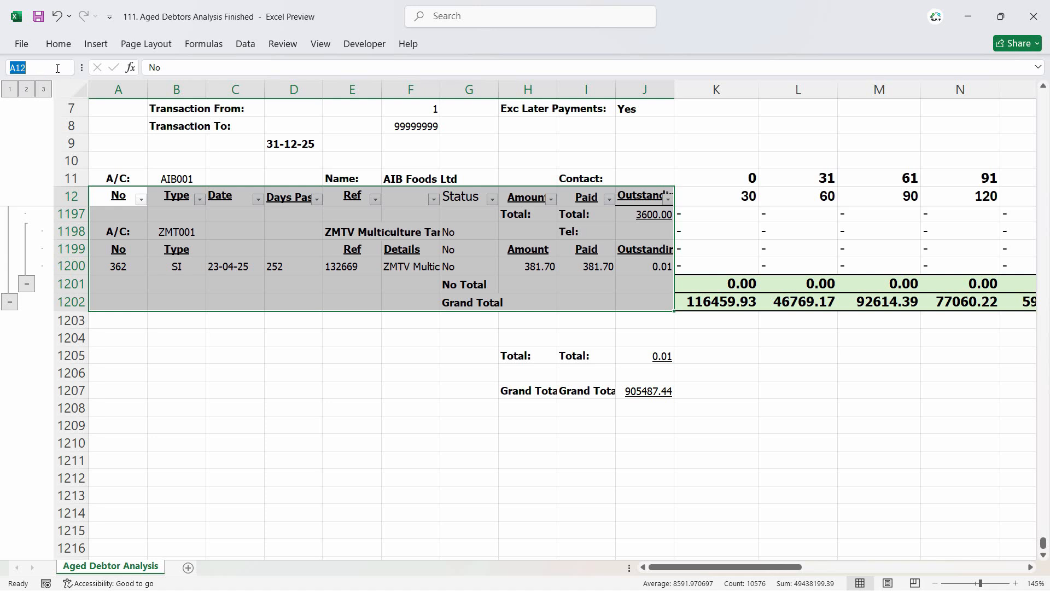
text(He)
text(ading2_Range)
key(Return)
Check the named ranges Heading1_Range and Heading2_Range by jumping to each one
click(115, 145)
click(67, 67)
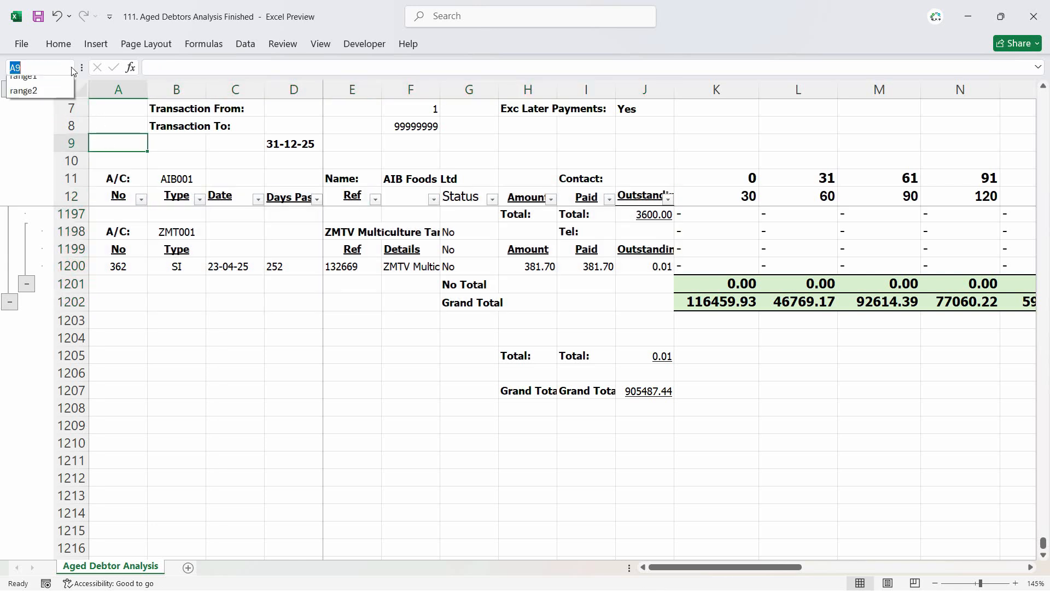
click(44, 86)
click(67, 67)
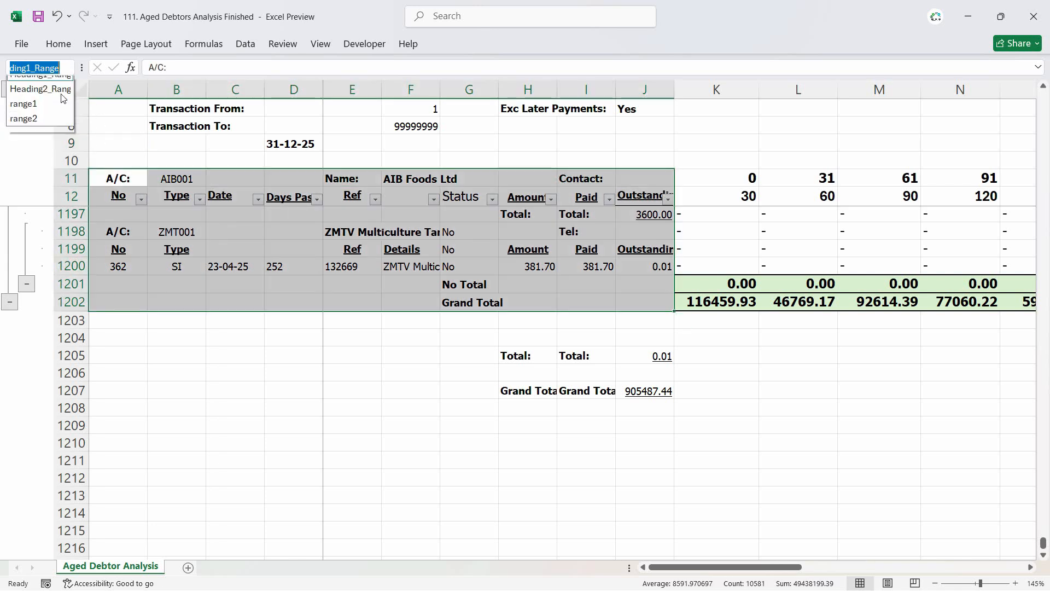
click(41, 98)
click(67, 67)
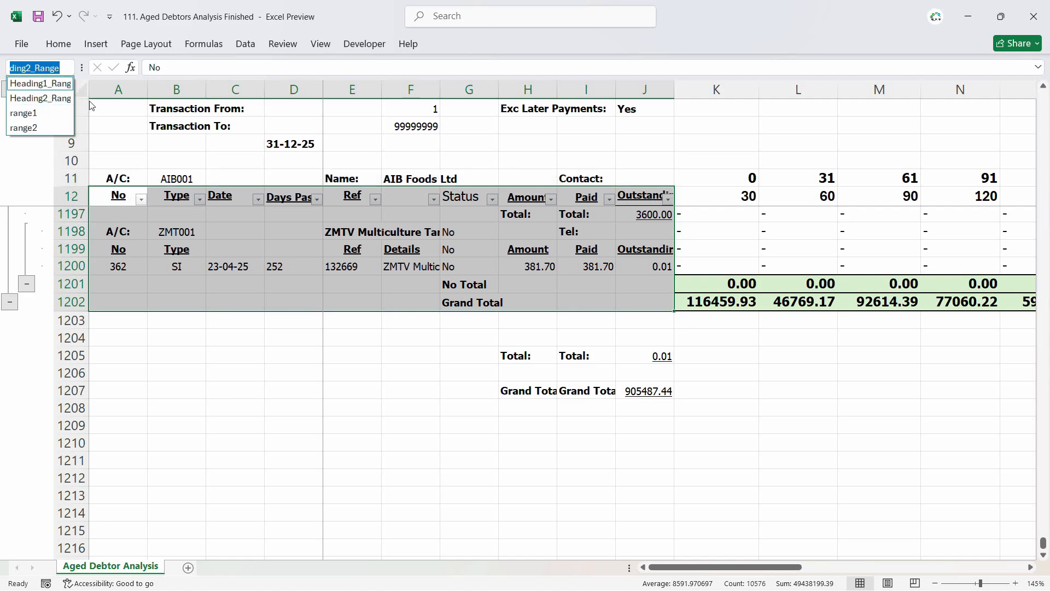
click(108, 137)
click(140, 158)
scroll(140, 159, up, 7)
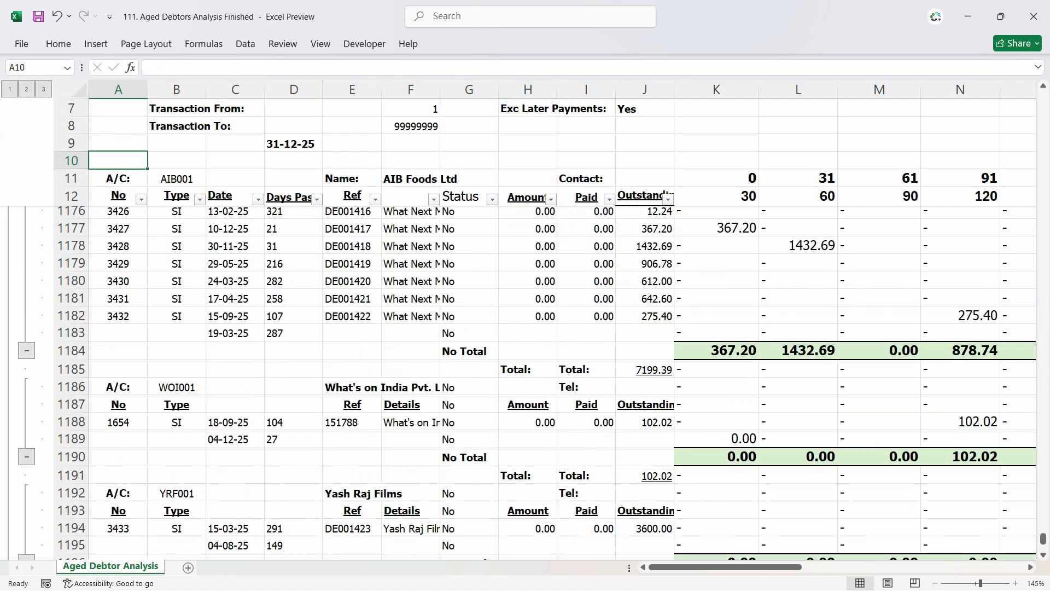
drag(1044, 539, 1044, 93)
click(124, 198)
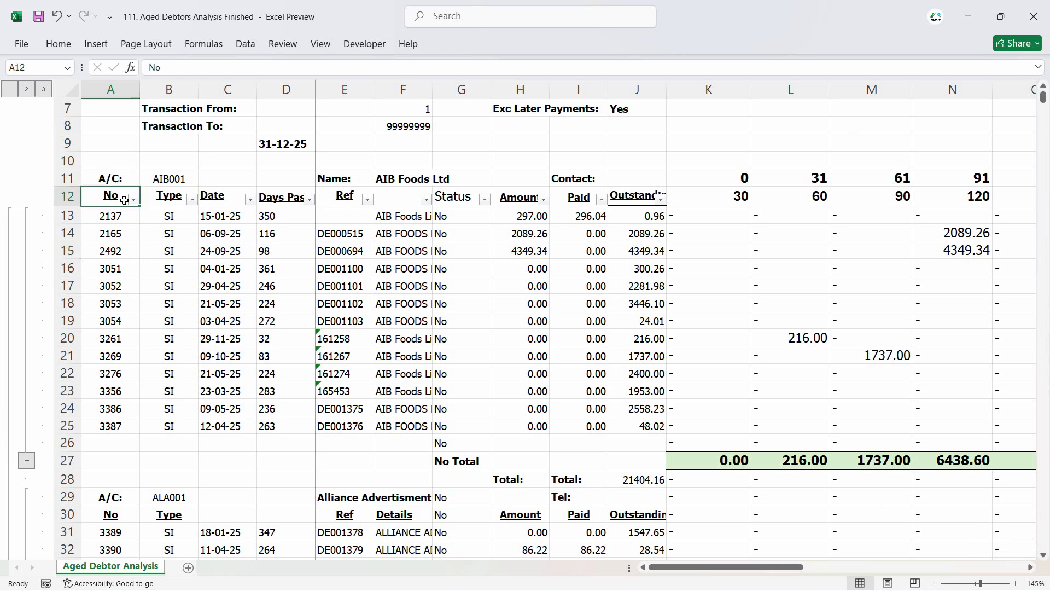
click(58, 43)
click(597, 79)
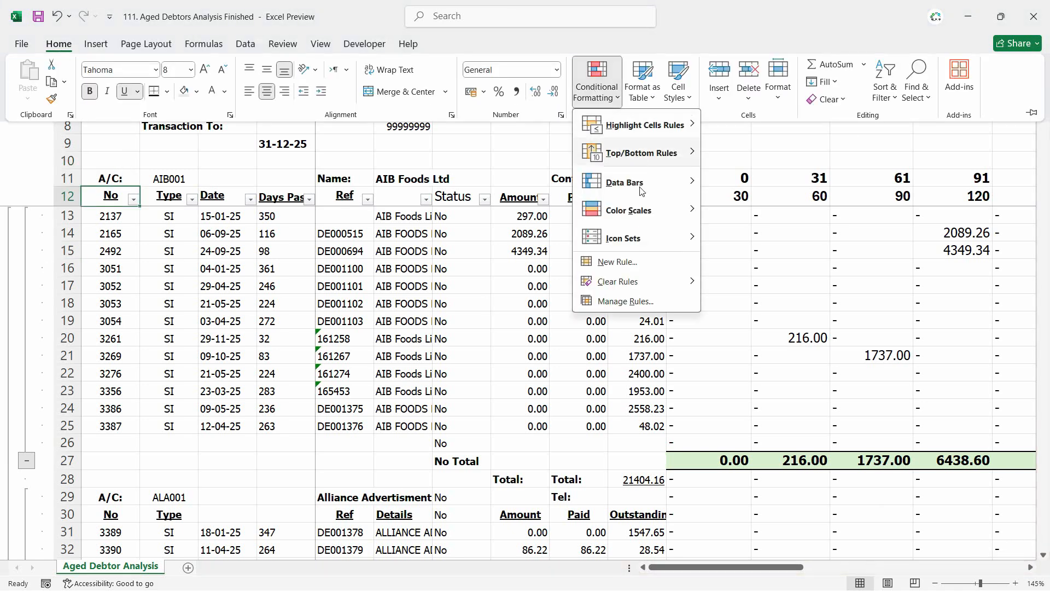
click(624, 262)
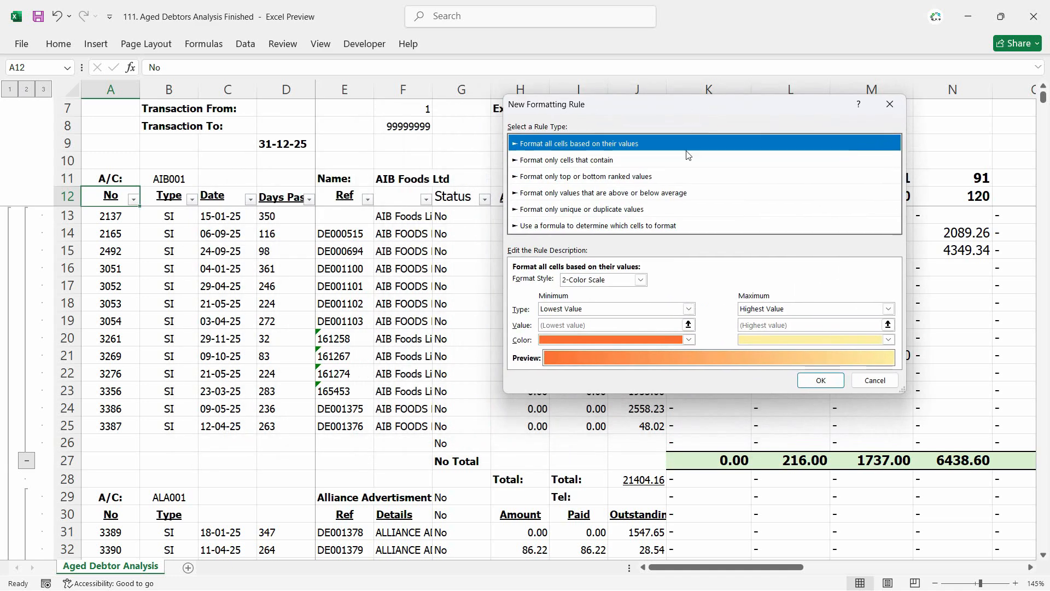
click(587, 229)
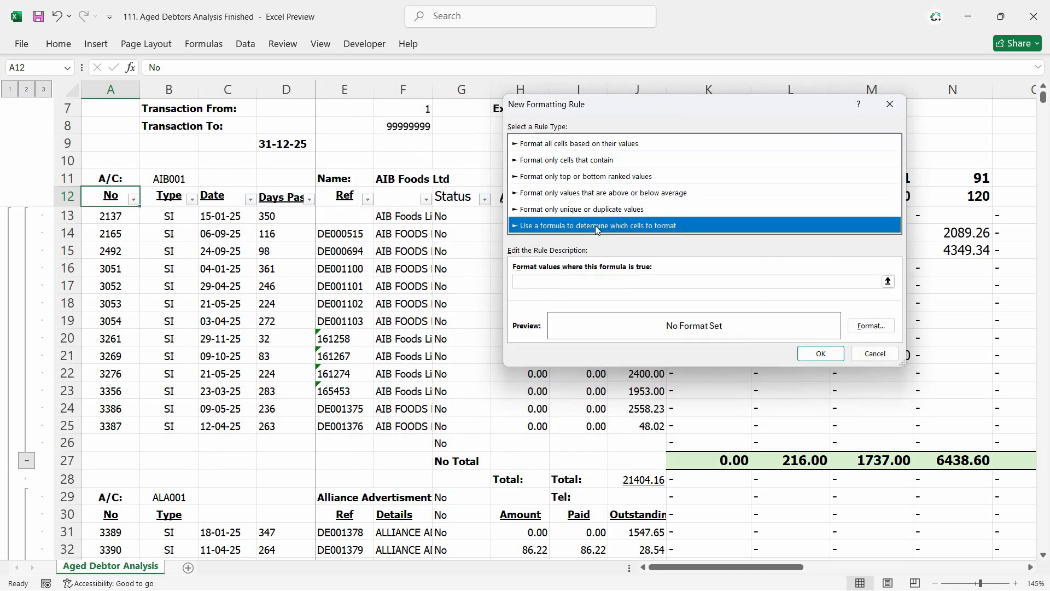
click(662, 281)
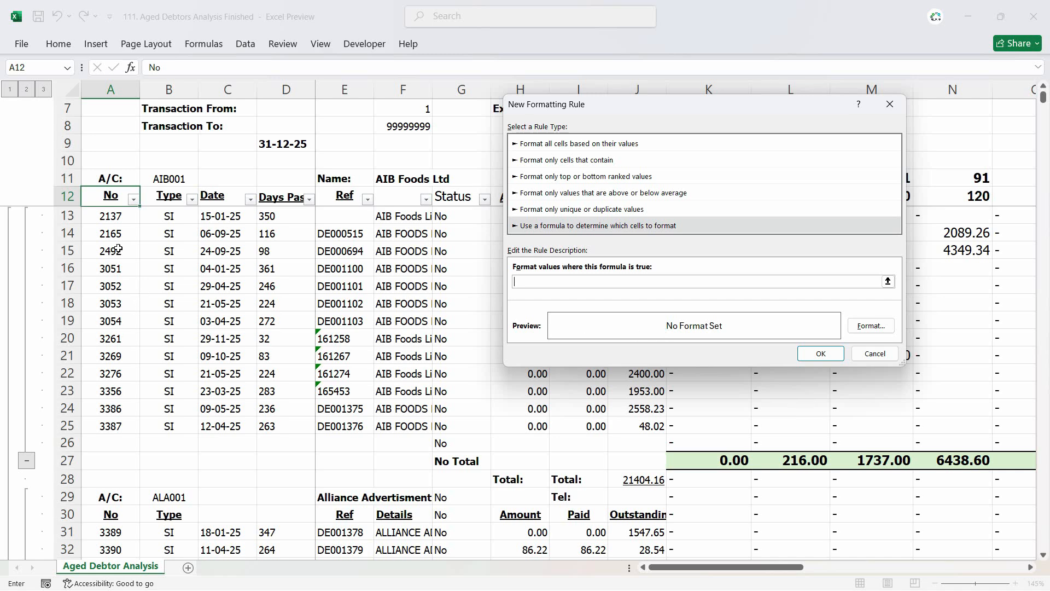
click(102, 179)
text(=")
text(A/C:)
click(531, 281)
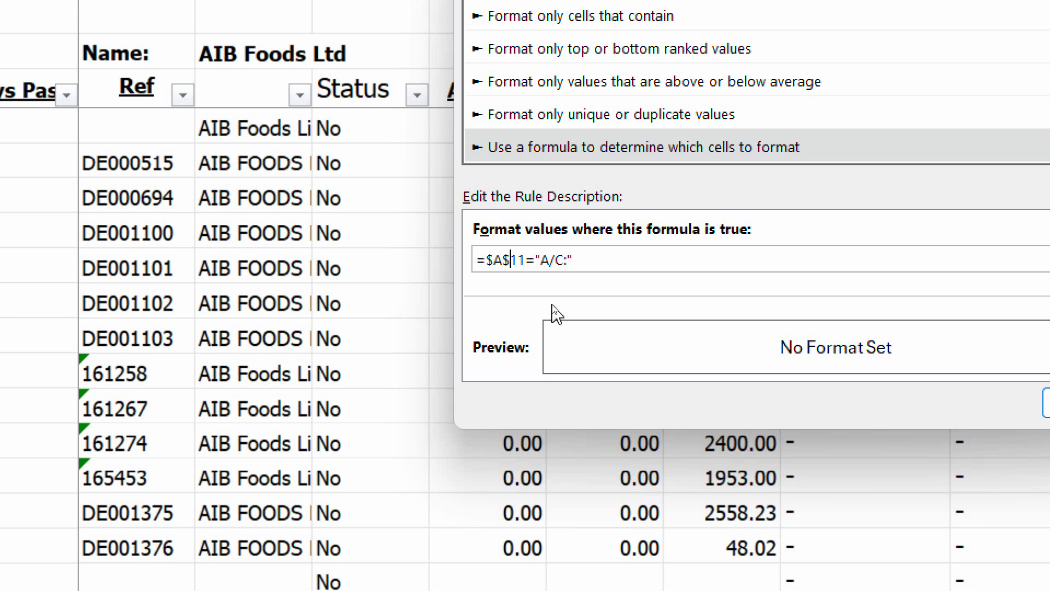
key(BackSpace)
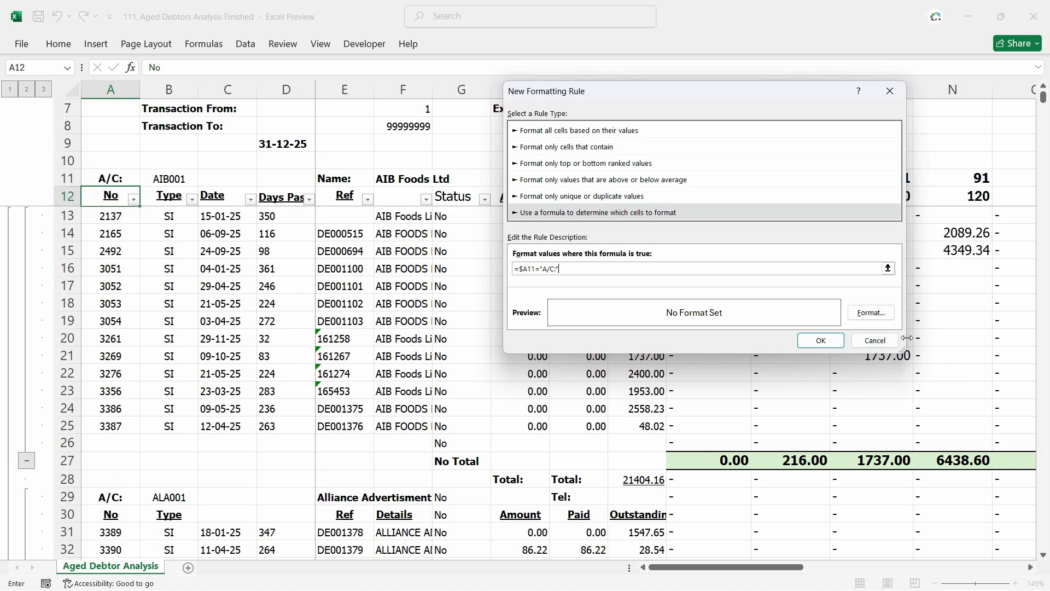
click(874, 340)
key(Escape)
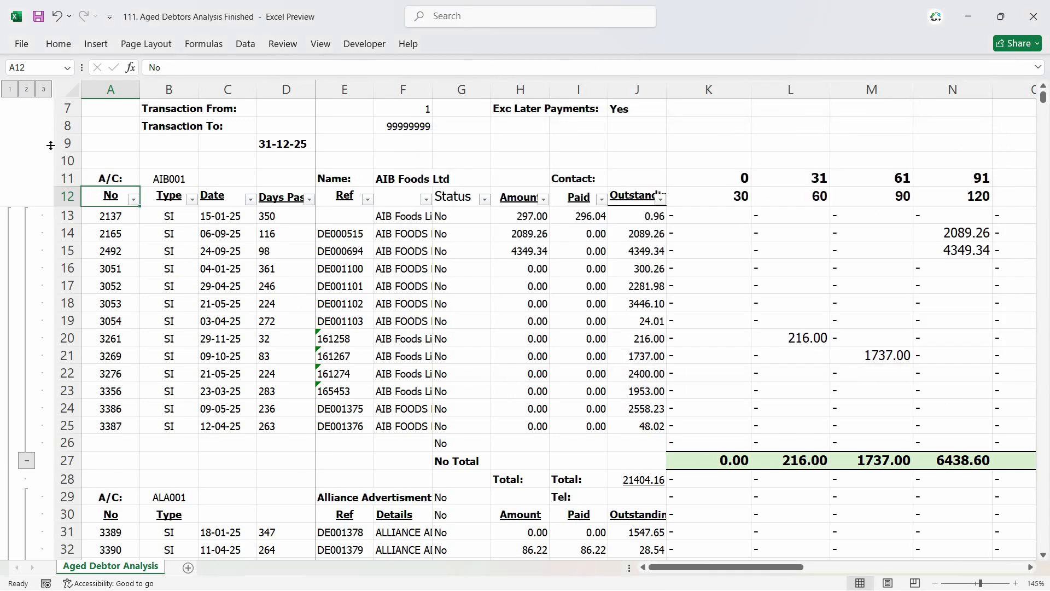
Start a formula-based conditional formatting rule on Heading1_Range with the formula =$A11="A/C:"
click(69, 71)
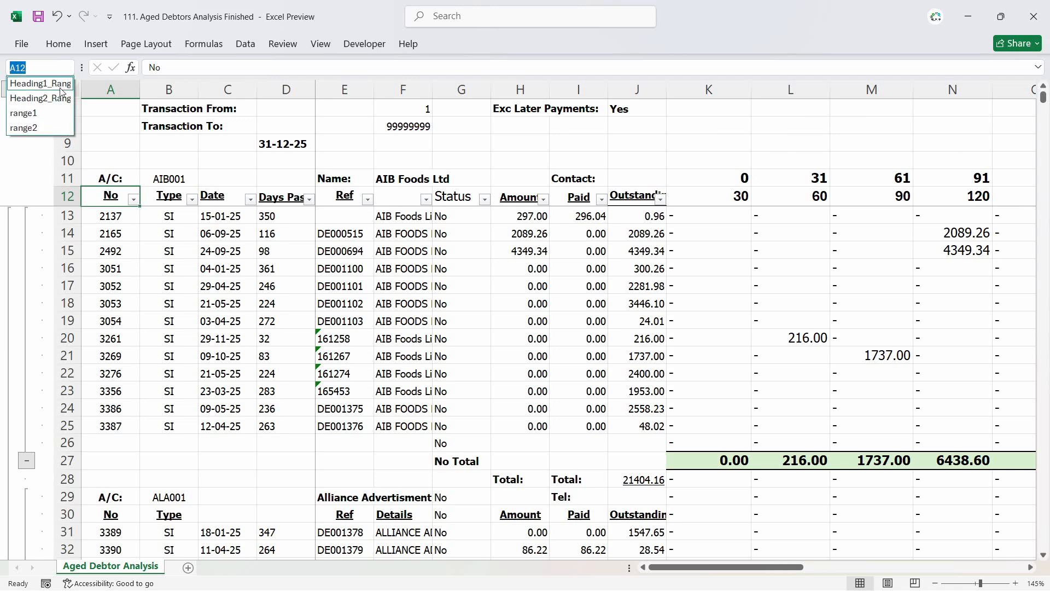
click(36, 89)
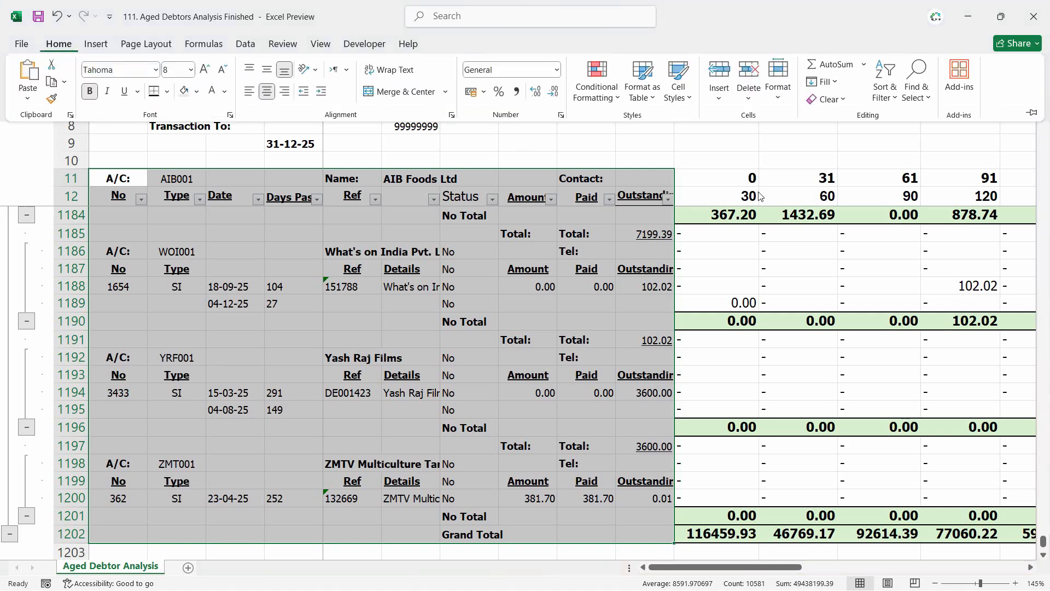
click(600, 91)
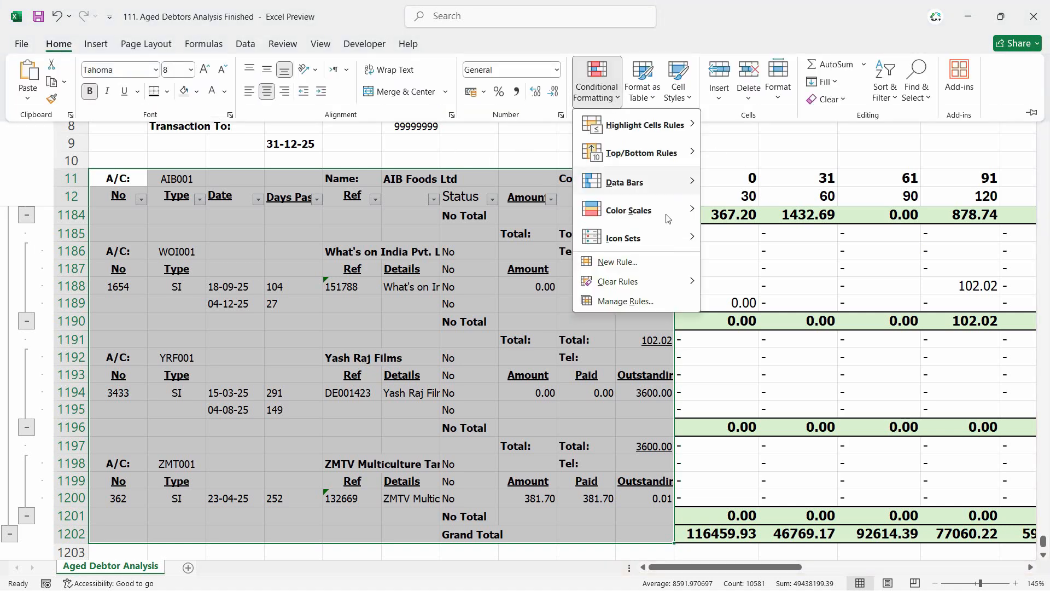
click(612, 260)
click(584, 213)
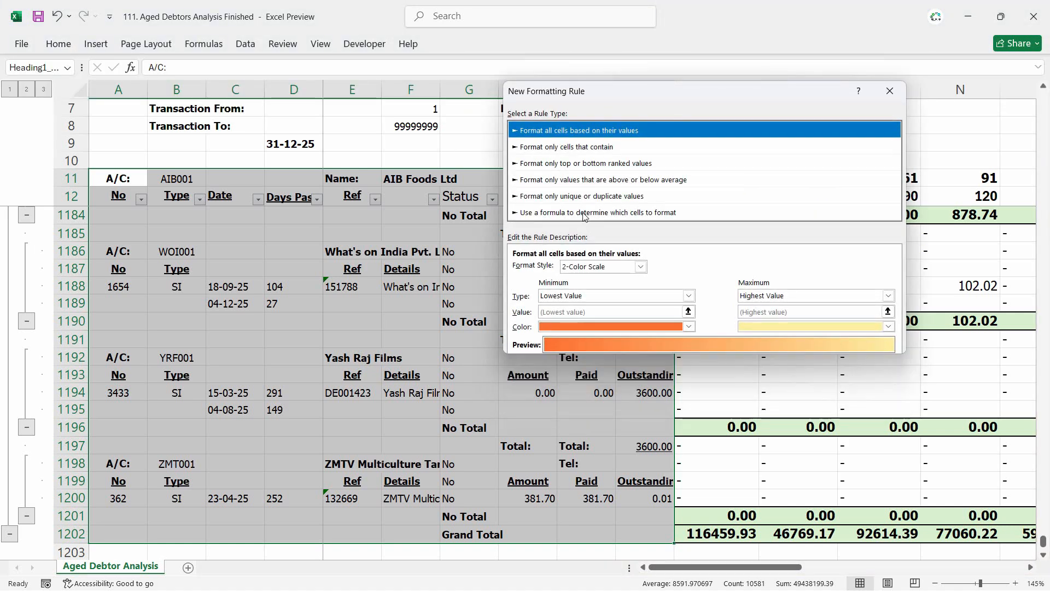
click(618, 267)
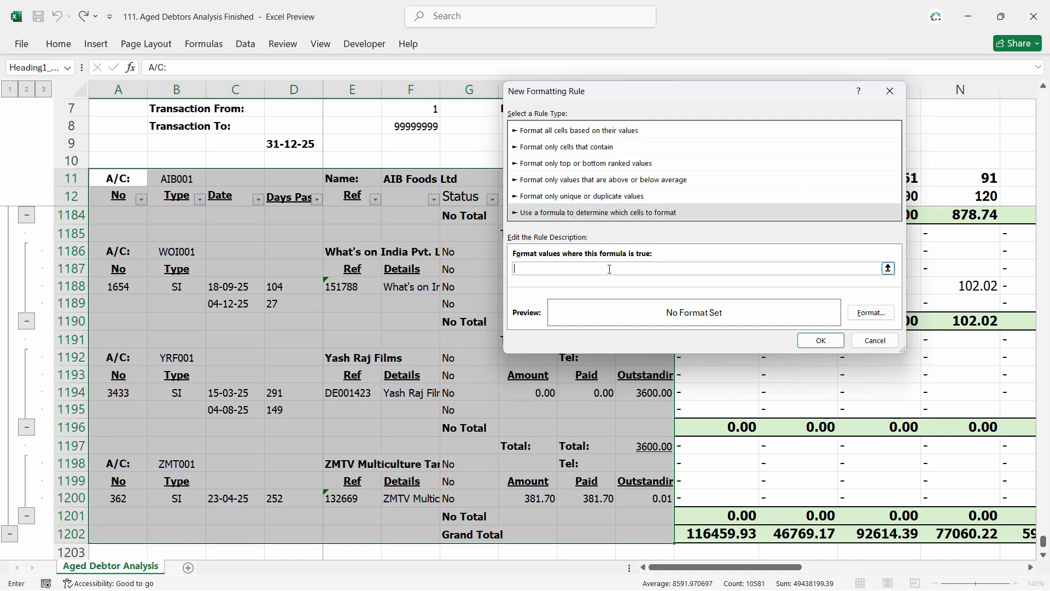
click(116, 179)
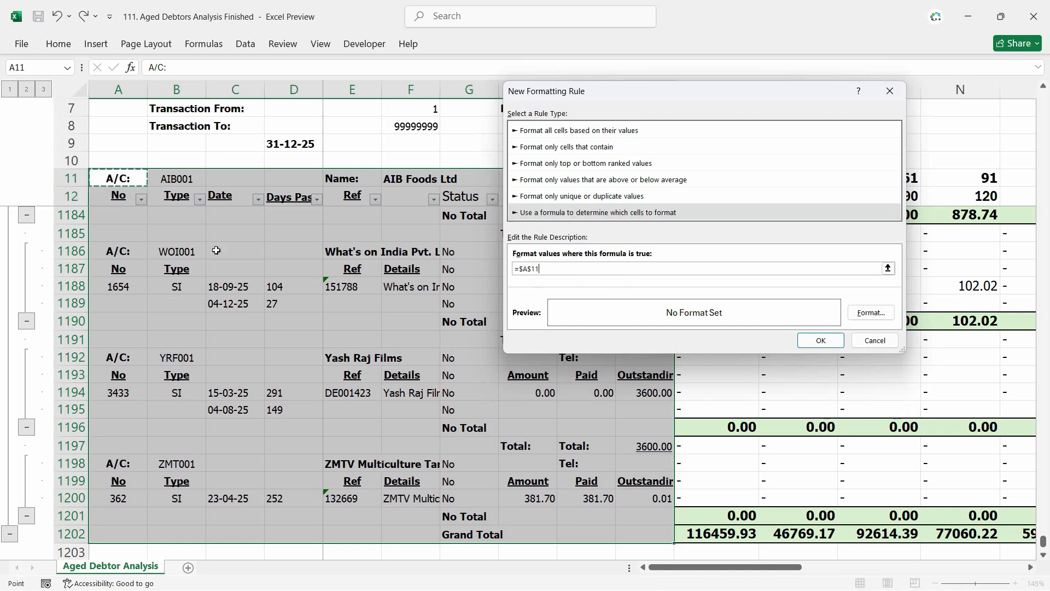
click(529, 269)
key(BackSpace)
click(593, 272)
text(="A/C:)
drag(651, 90, 497, 305)
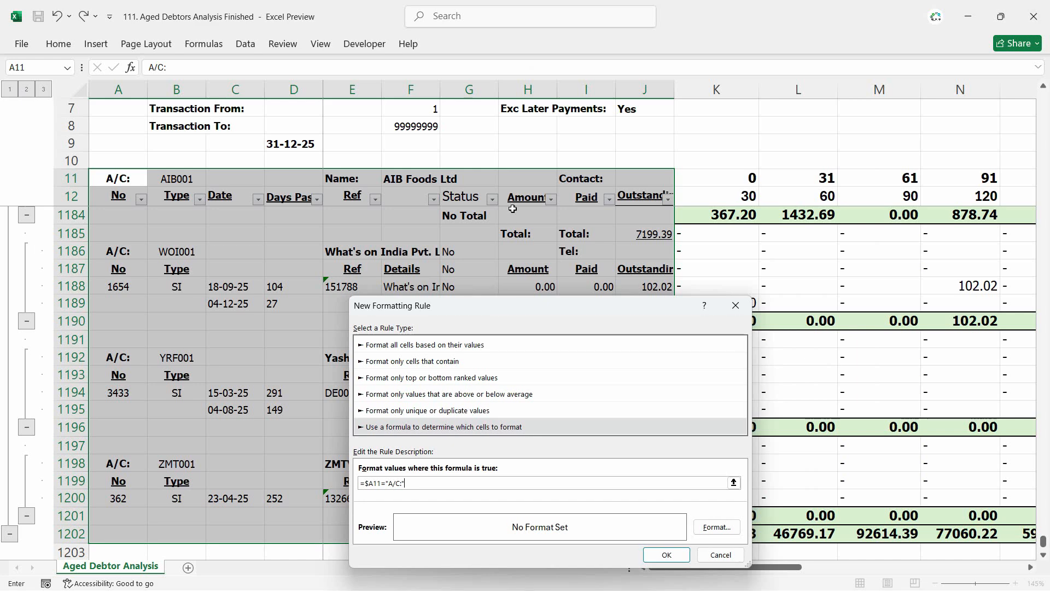
drag(627, 326, 630, 202)
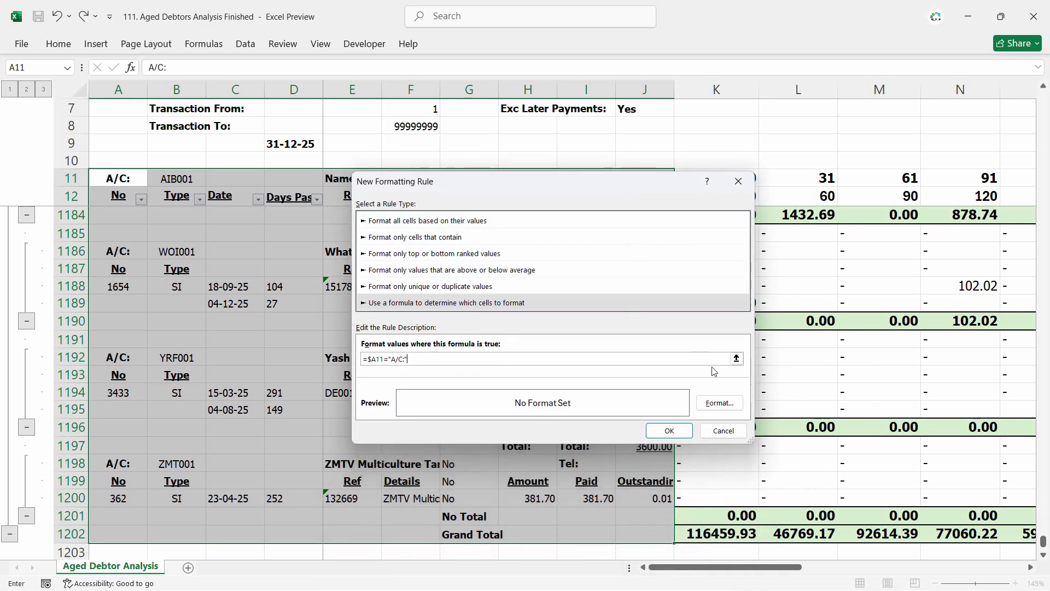
Give the A/C: rule a dark teal fill and bold text with a different font colour
click(716, 406)
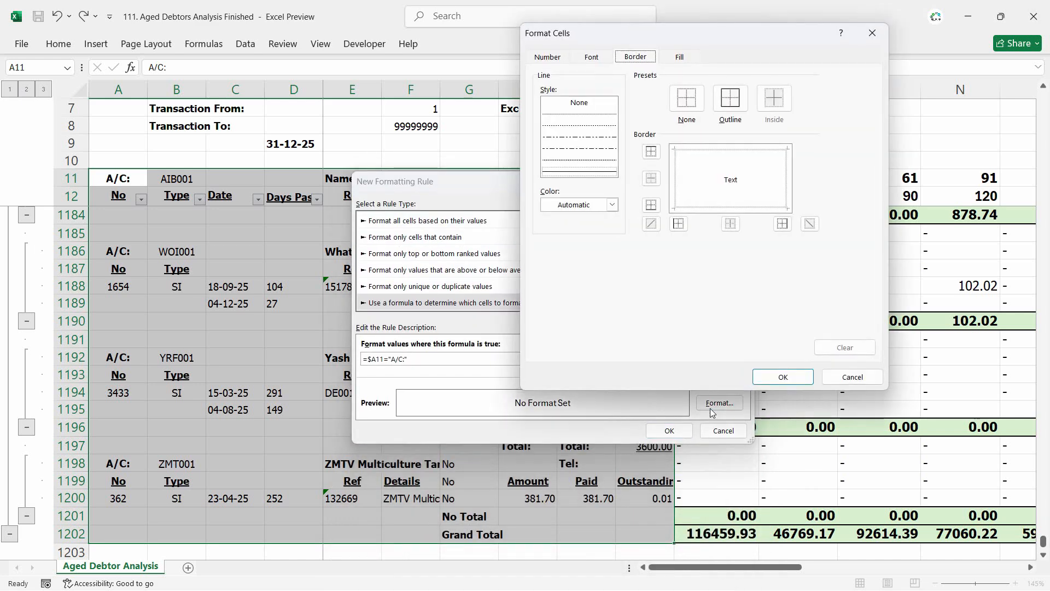
click(680, 58)
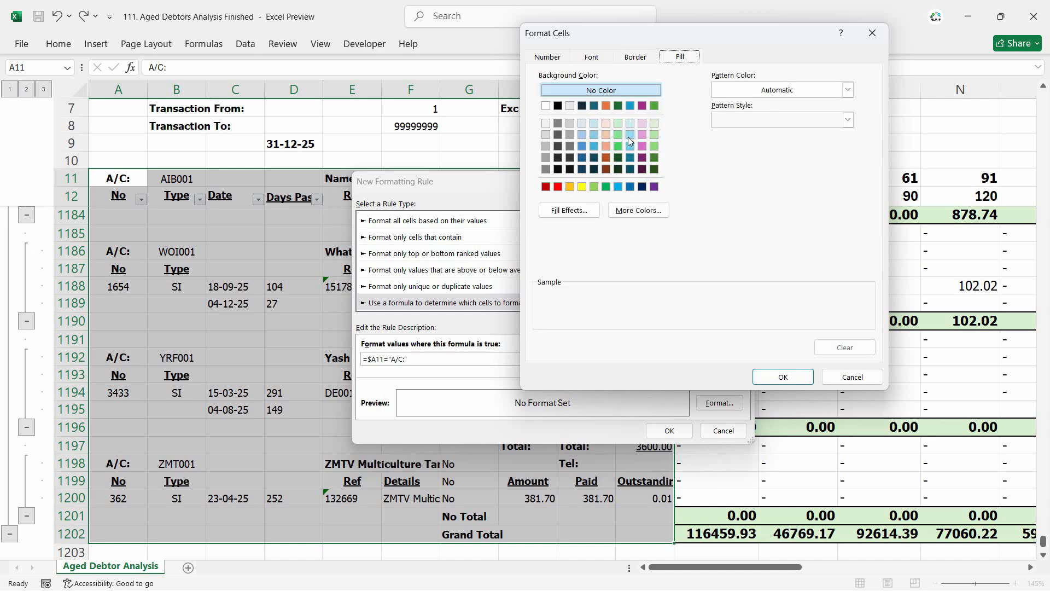
click(595, 105)
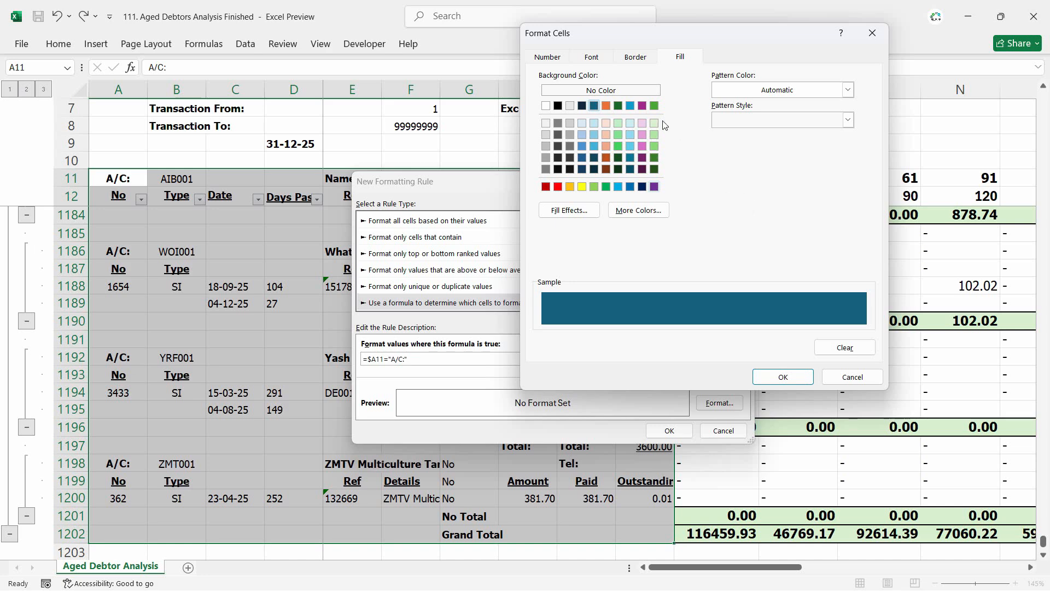
click(591, 57)
click(705, 121)
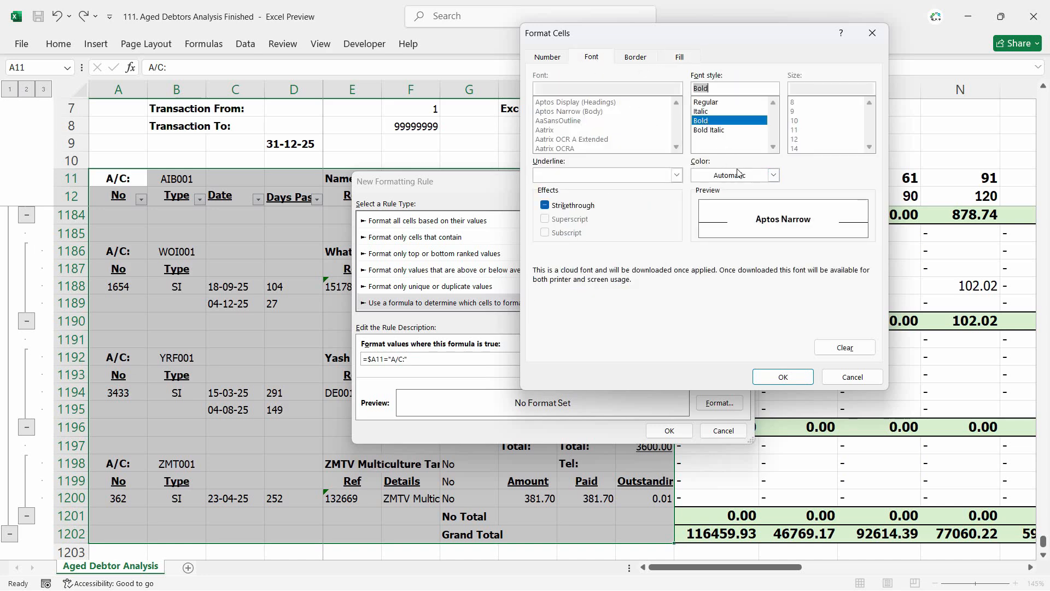
click(755, 175)
click(704, 229)
Add top and bottom borders to the A/C: rule's format and apply the rule to Heading1_Range
click(635, 57)
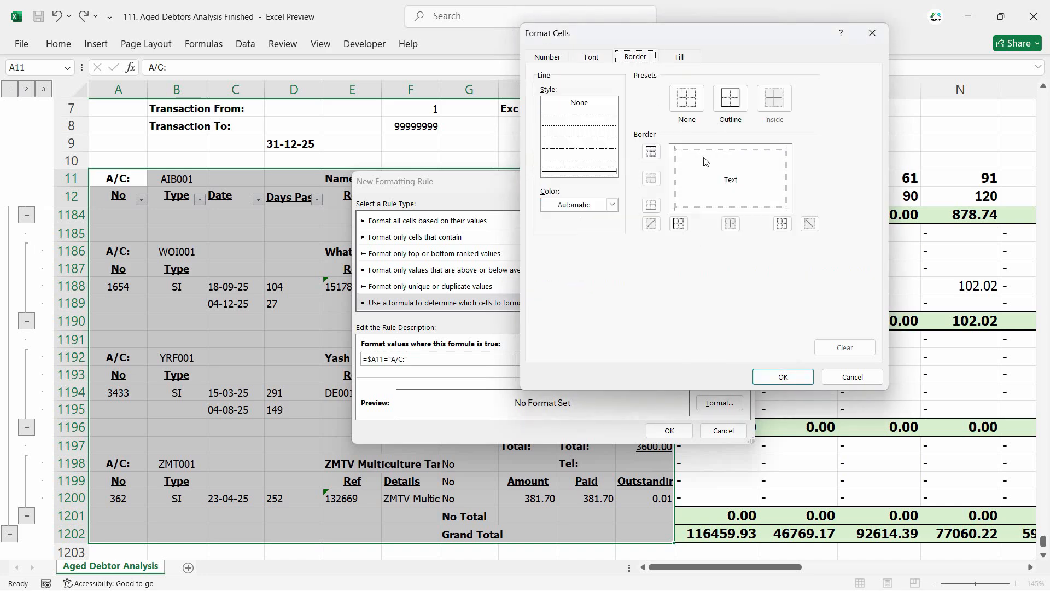
click(738, 162)
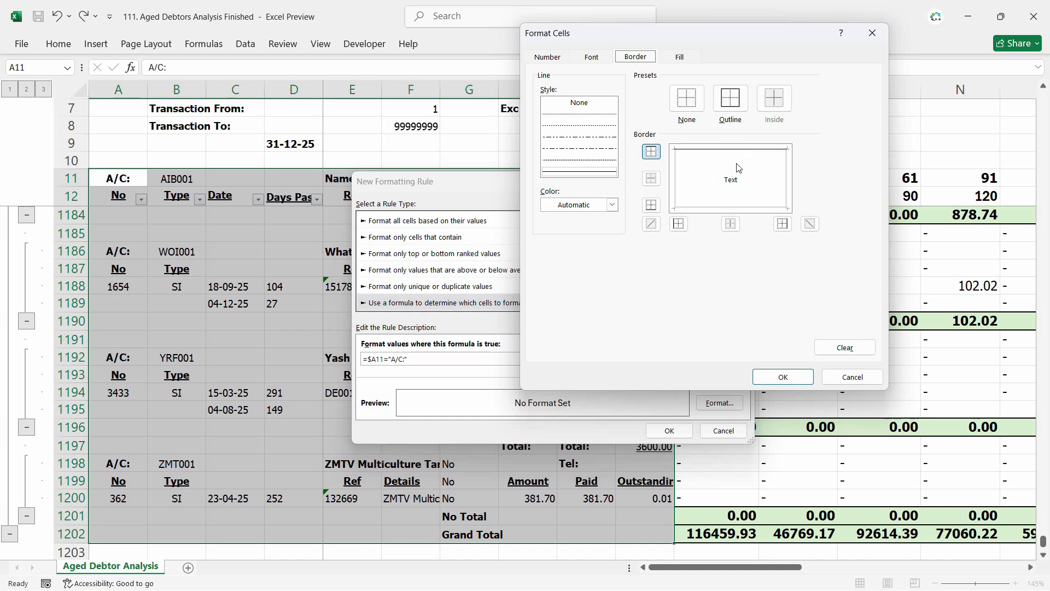
click(734, 210)
click(783, 377)
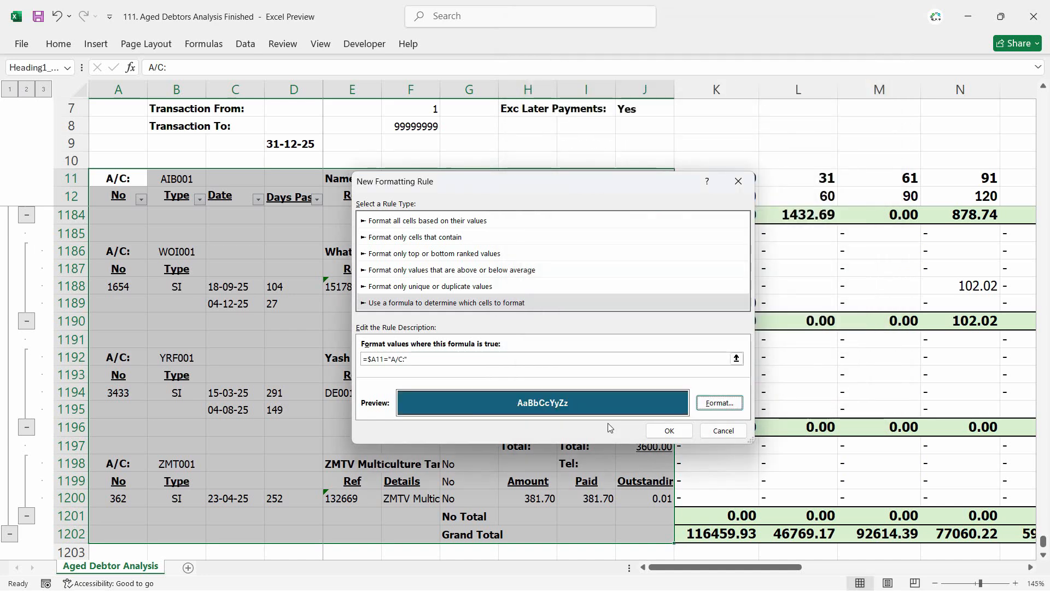
click(669, 431)
Check the formatting of the A/C: header rows from the end of the sheet back up to the first account
click(176, 341)
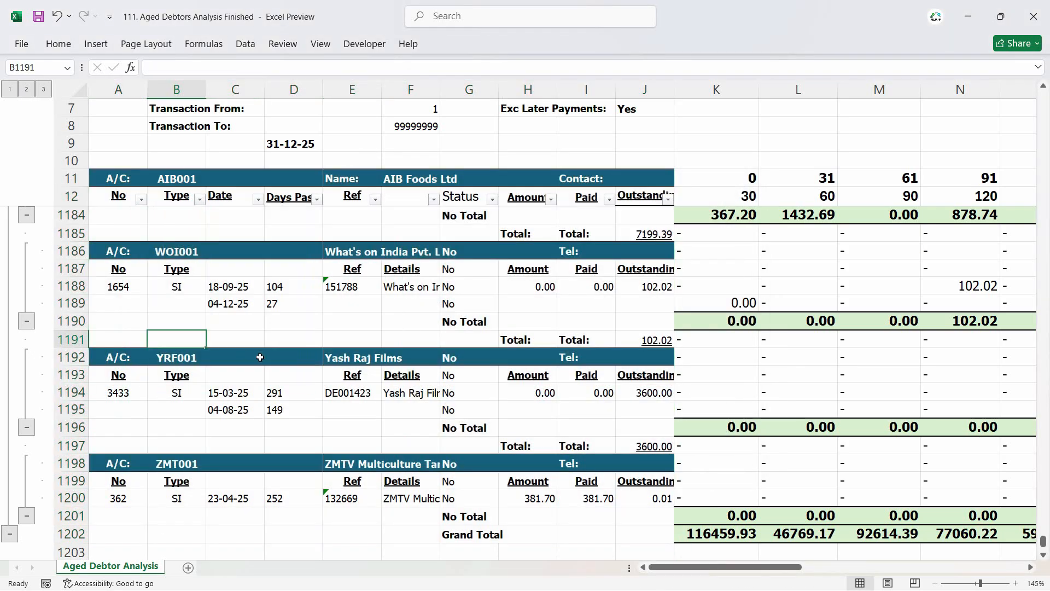
scroll(179, 296, up, 20)
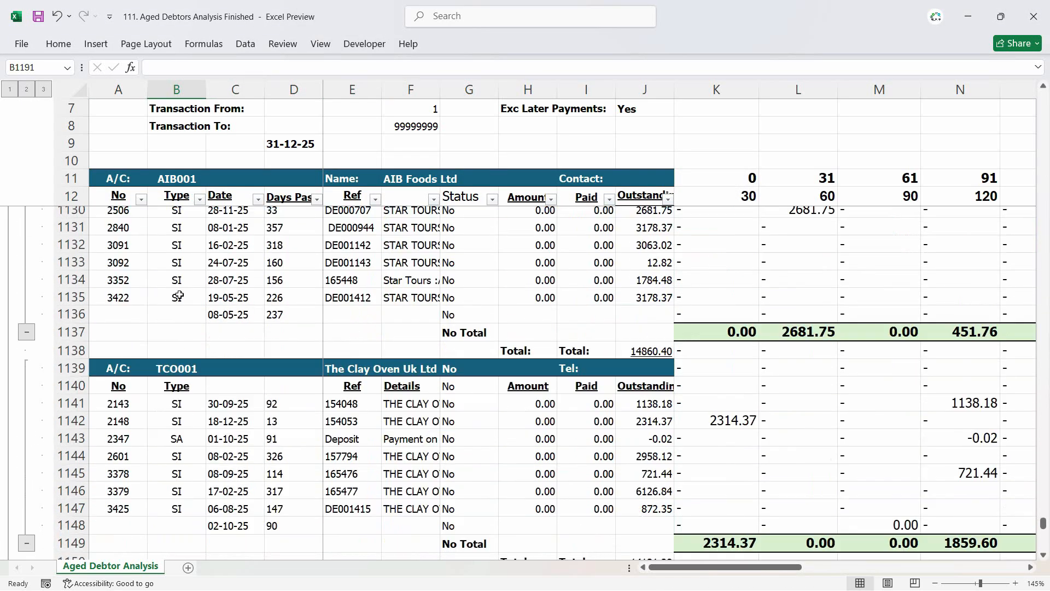
scroll(179, 293, up, 20)
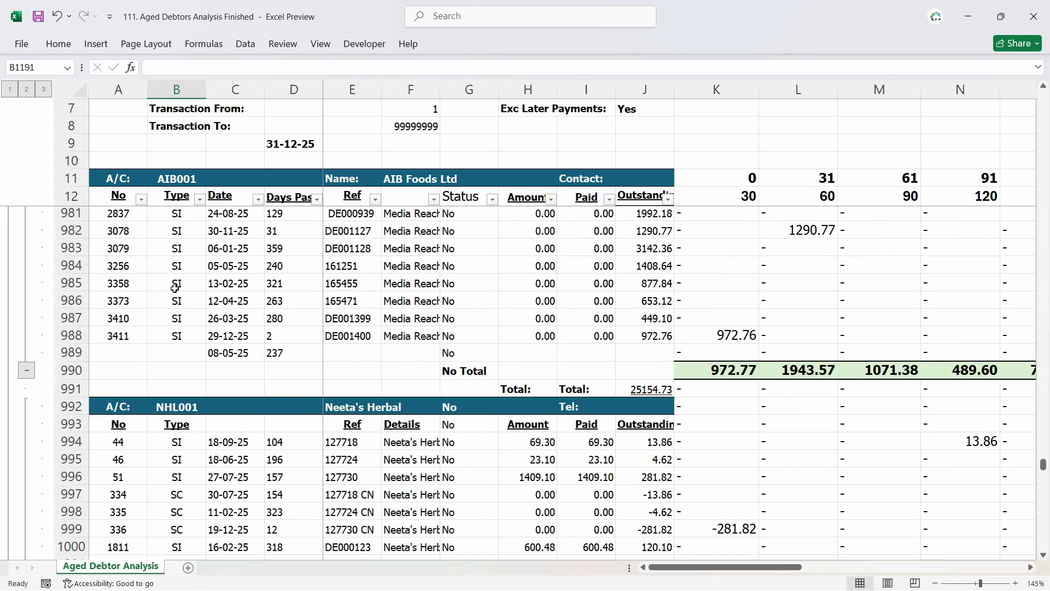
scroll(176, 286, up, 20)
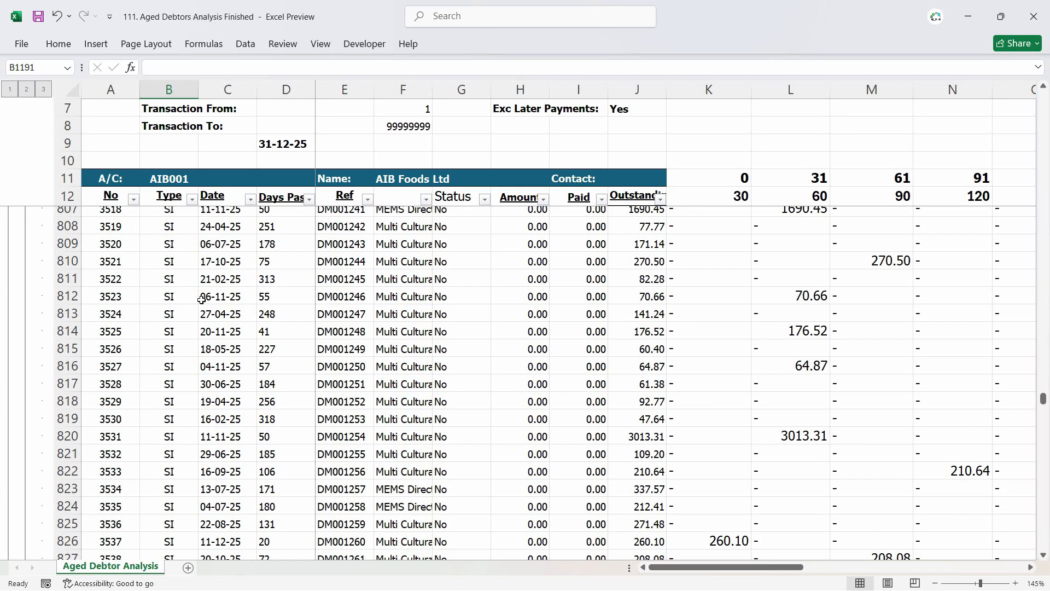
scroll(201, 299, up, 9)
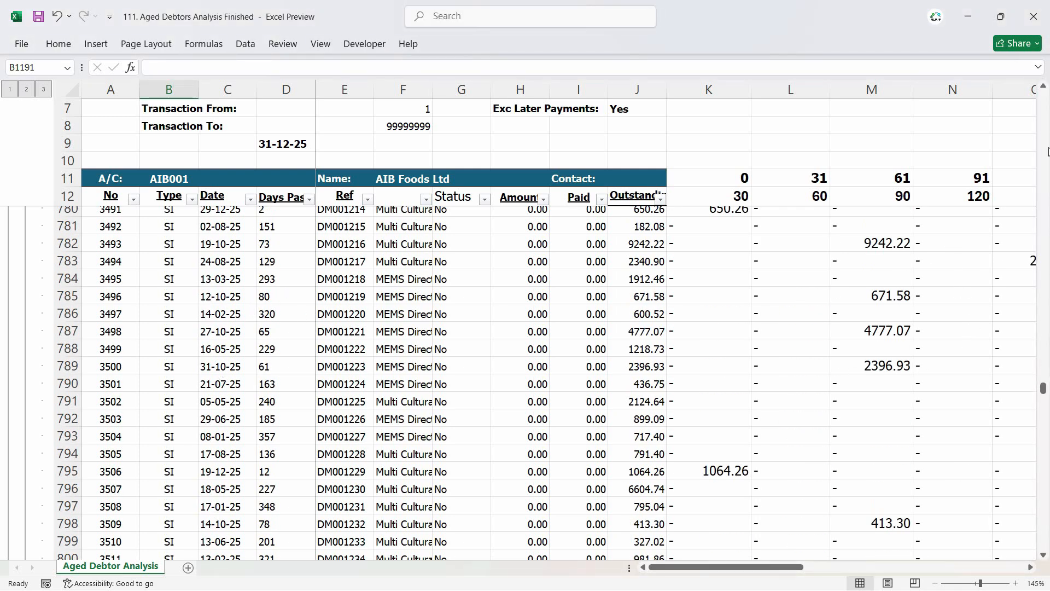
drag(1044, 388, 1043, 92)
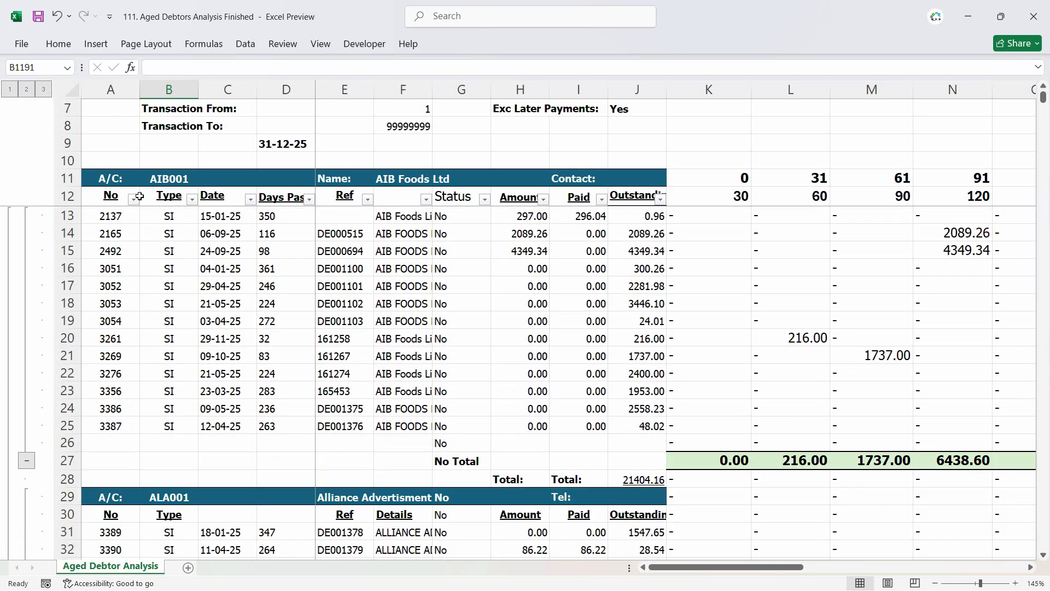
Select Heading2_Range and start a new conditional formatting rule that uses a formula to determine which cells to format
click(102, 200)
click(67, 68)
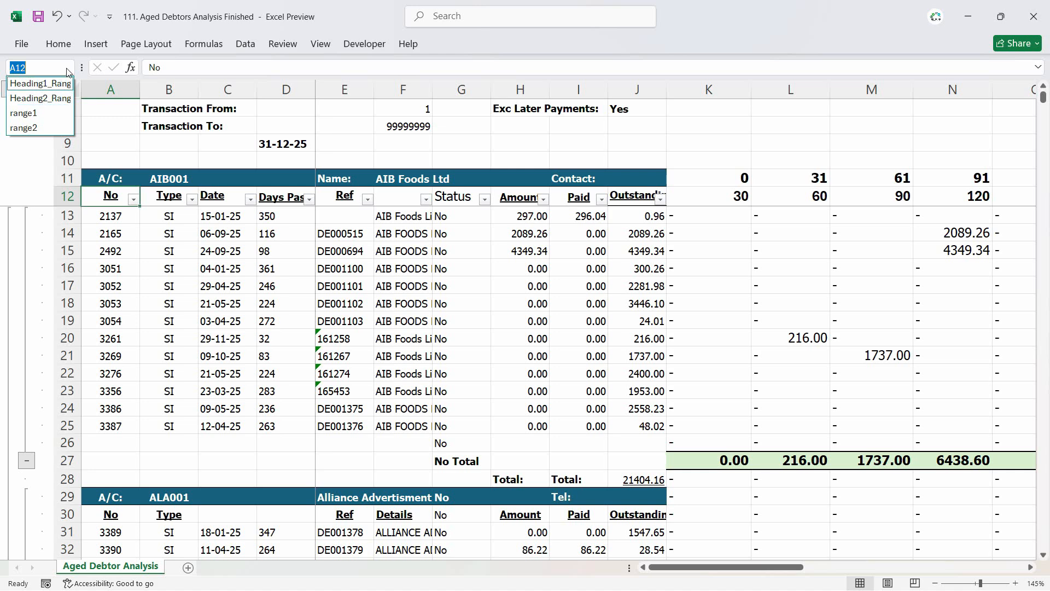
click(56, 99)
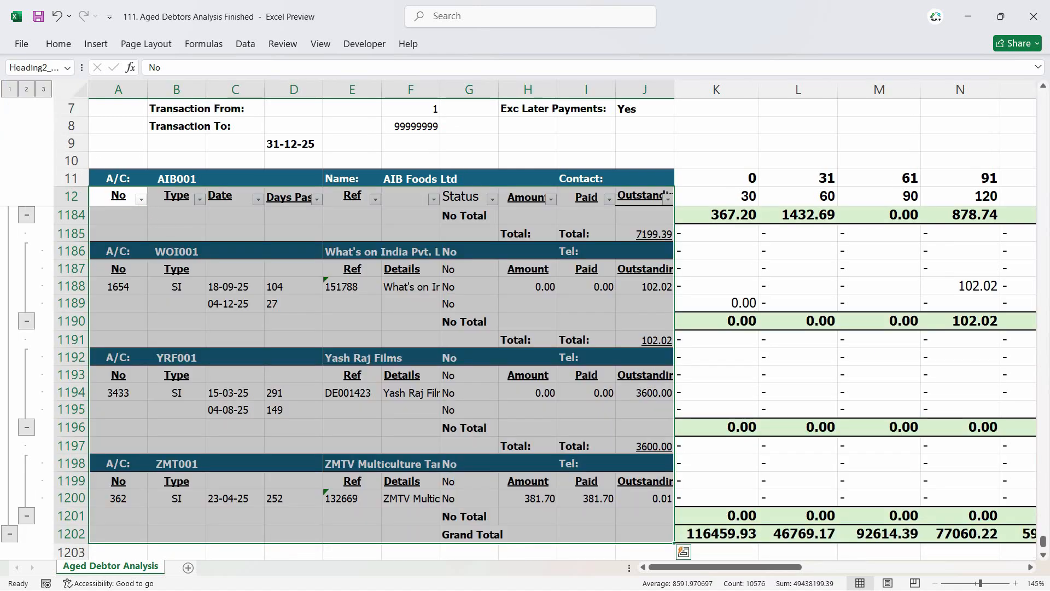
drag(1044, 543, 1044, 96)
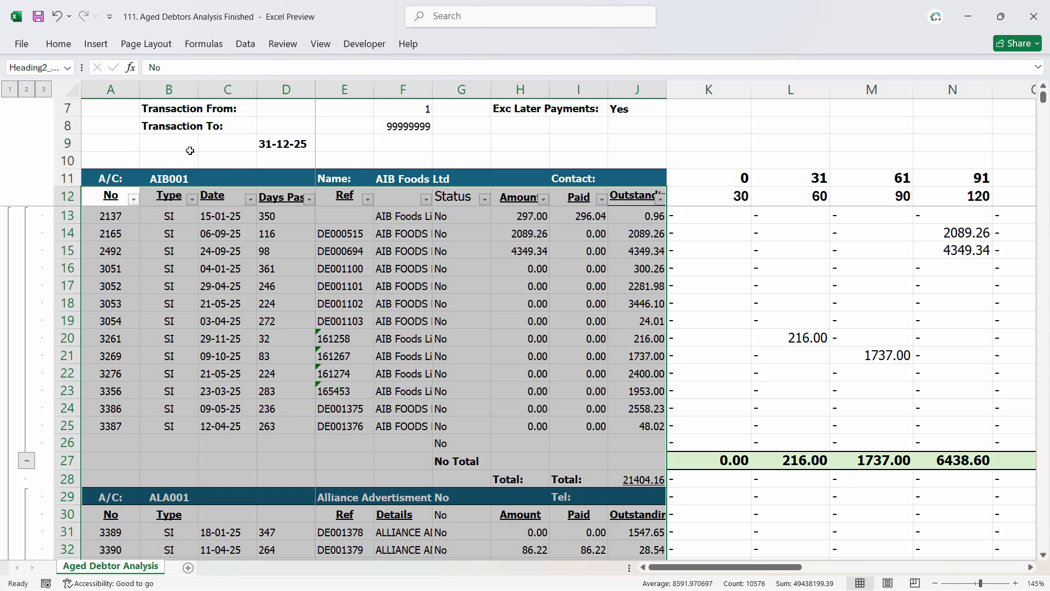
click(61, 47)
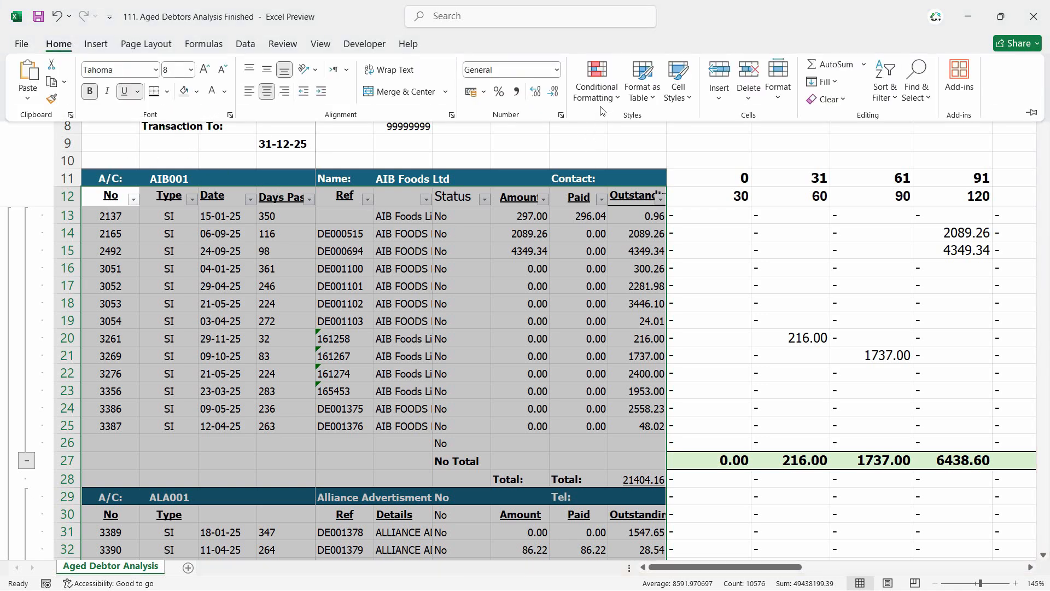
click(602, 89)
click(608, 262)
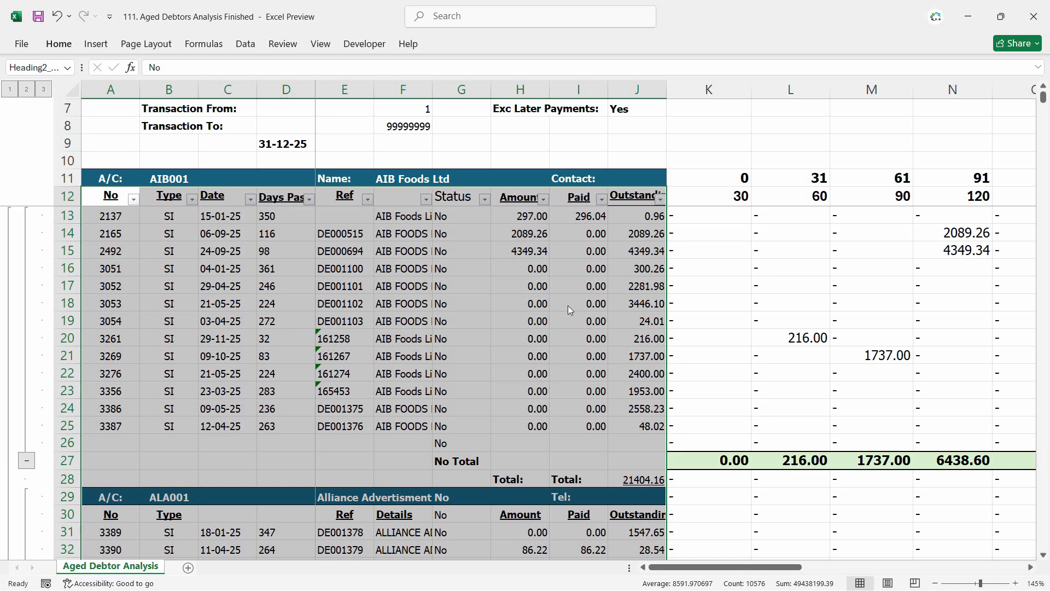
click(402, 291)
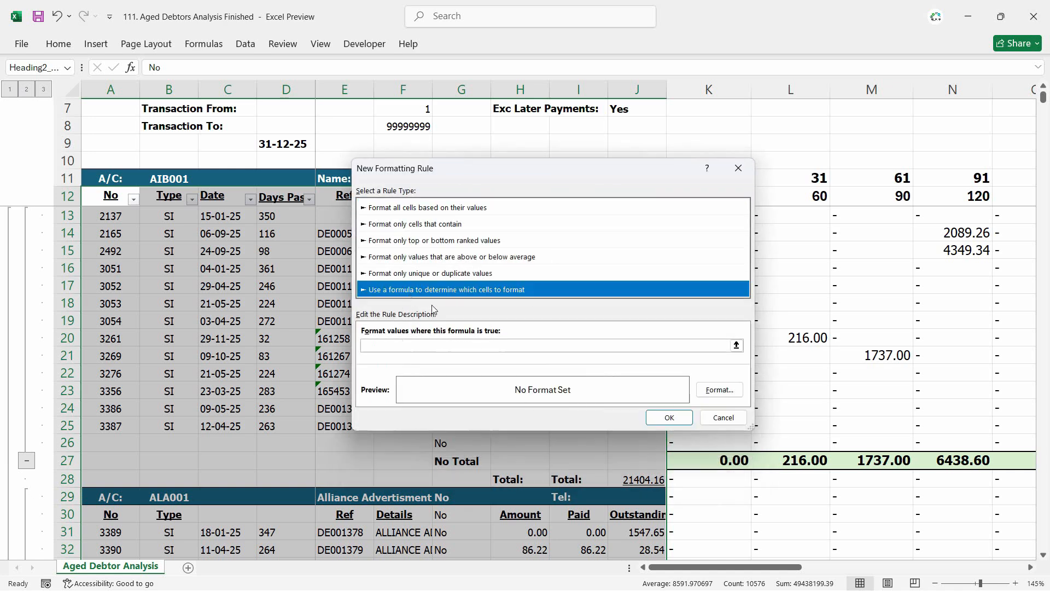
Set the Heading2_Range rule's formula to =$A12="No", with only the column reference locked
click(461, 348)
text(=)
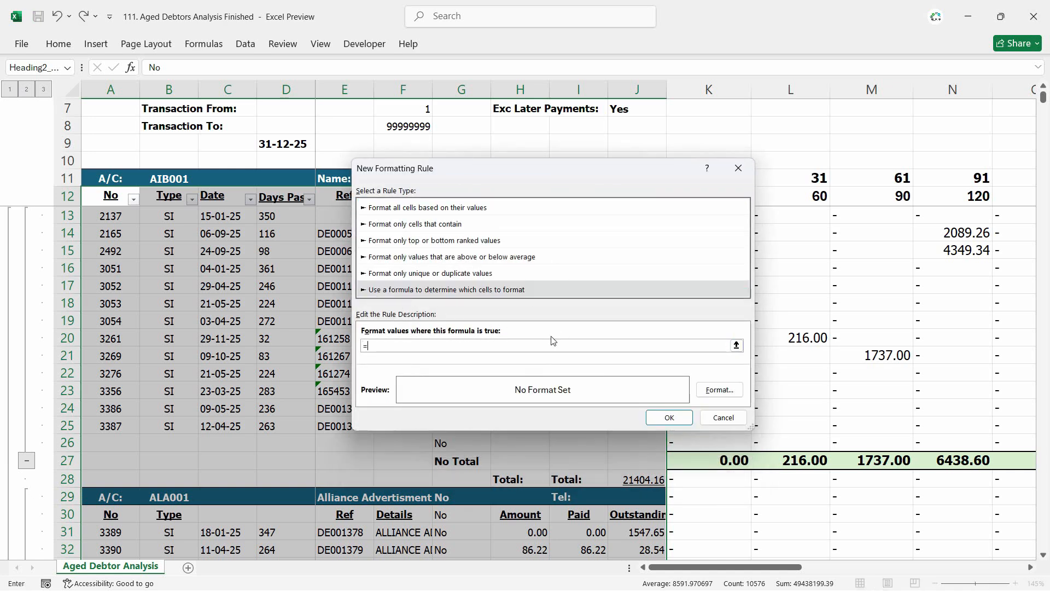
click(104, 208)
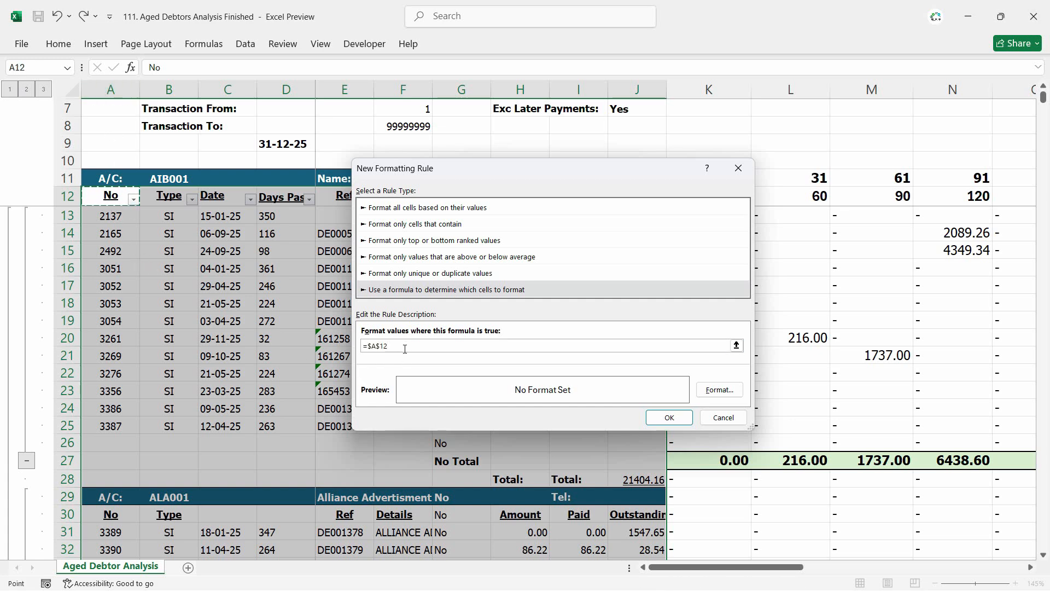
text(="No)
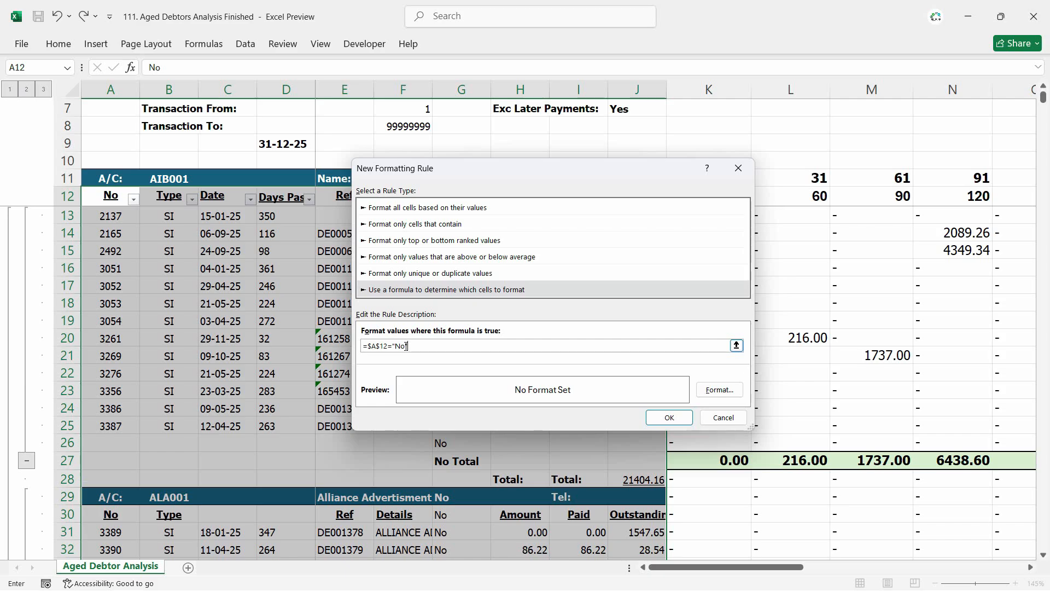
text(")
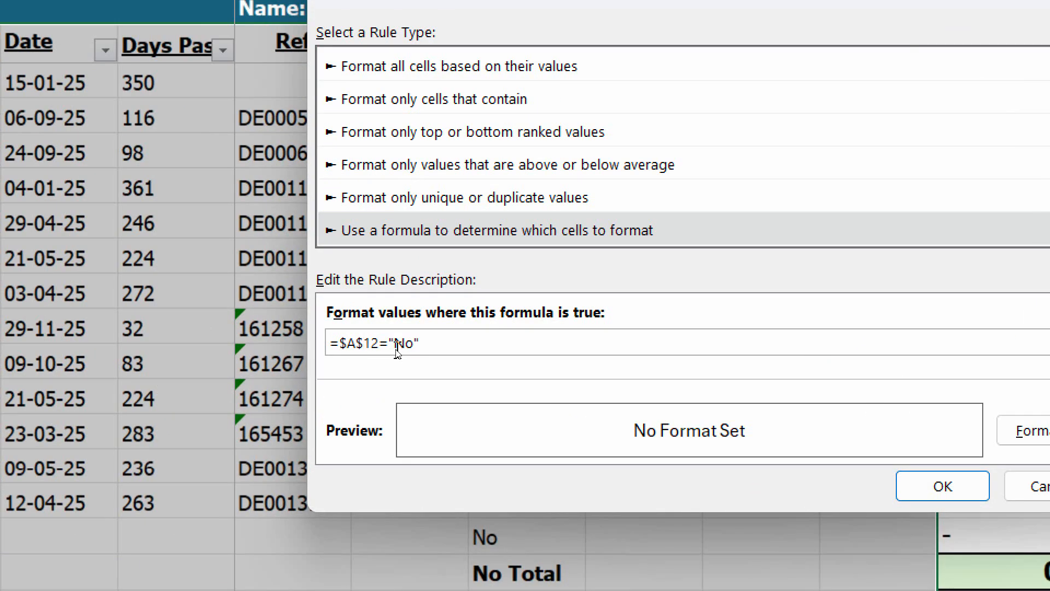
key(Delete)
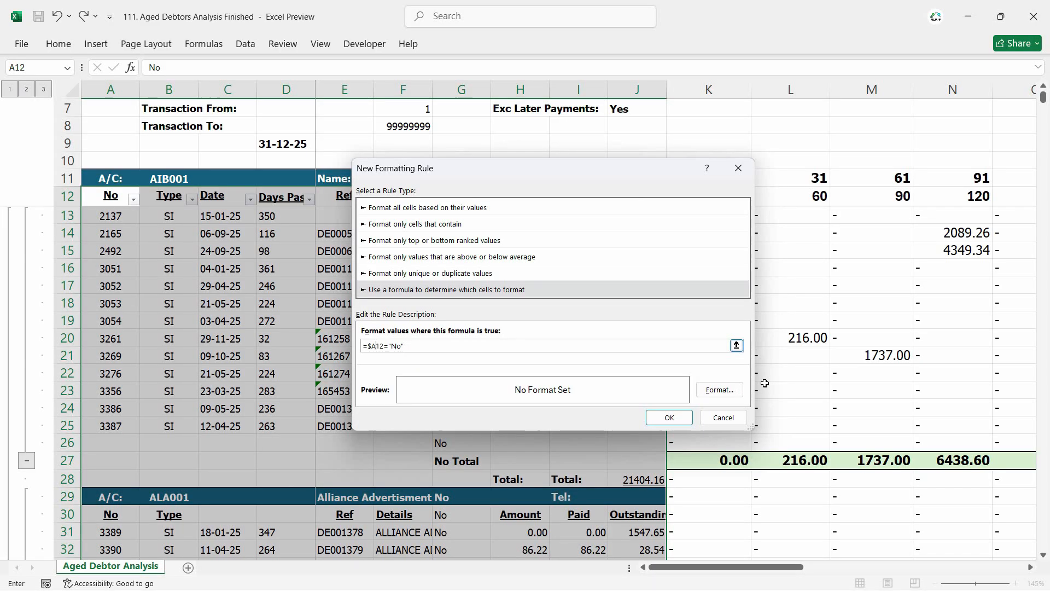
Give the "No" rule a light grey fill, top and bottom borders and bold text, and apply it to Heading2_Range
click(1032, 431)
click(534, 138)
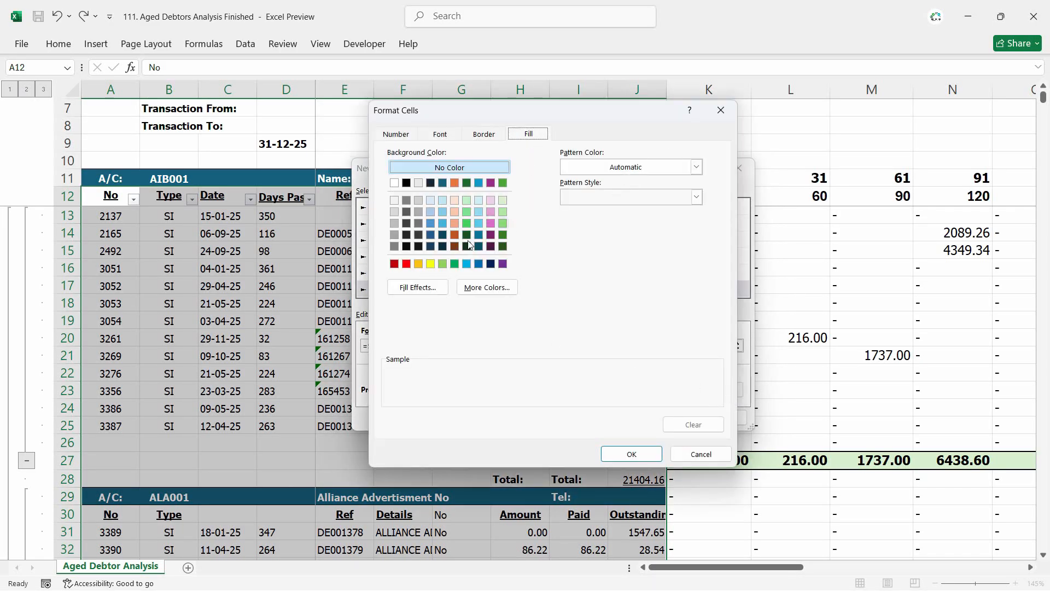
click(418, 182)
click(484, 134)
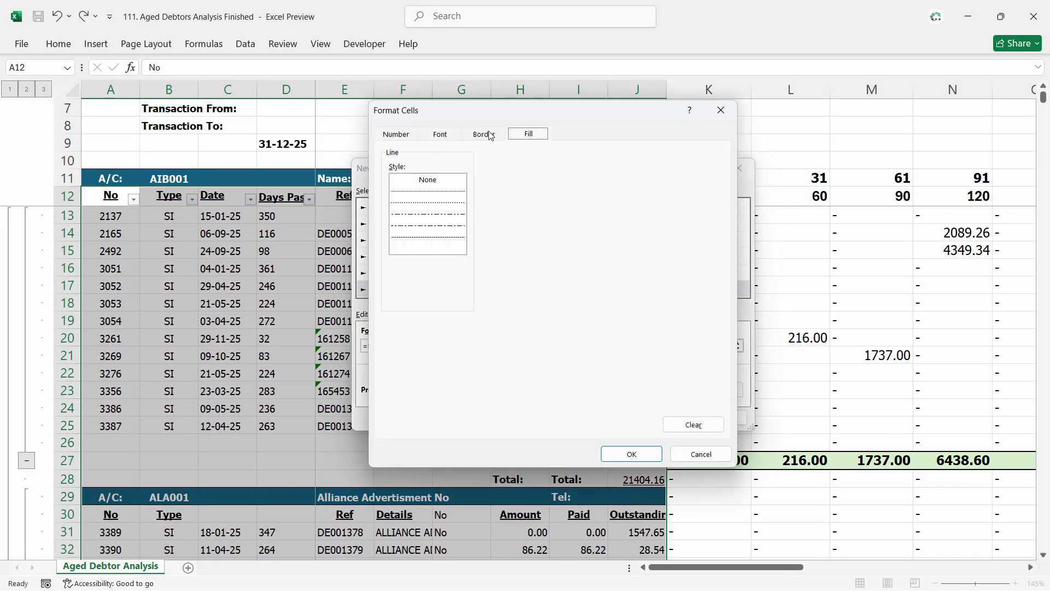
click(595, 225)
click(594, 287)
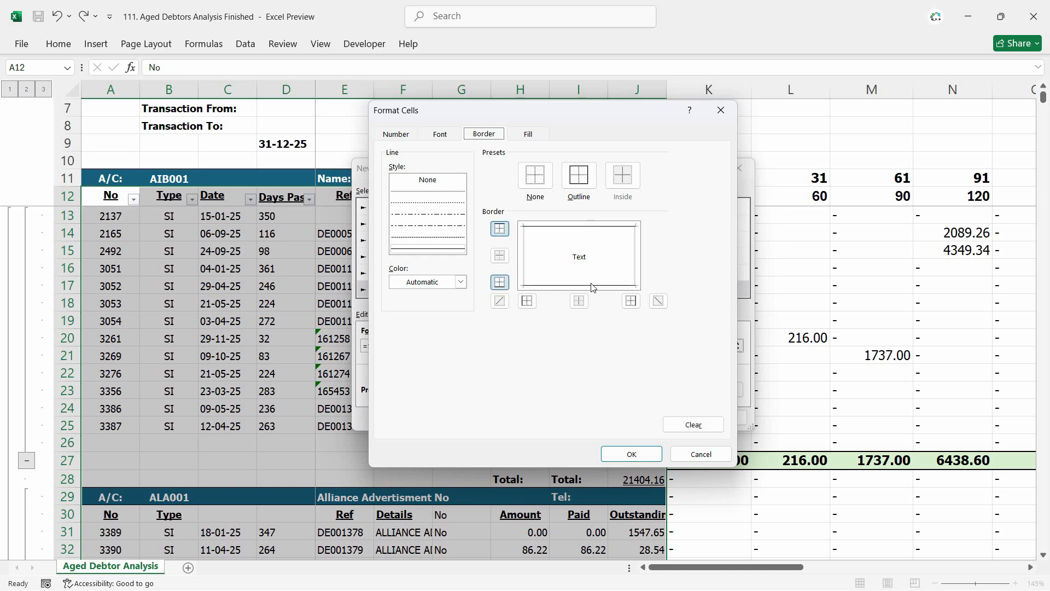
click(441, 134)
click(549, 198)
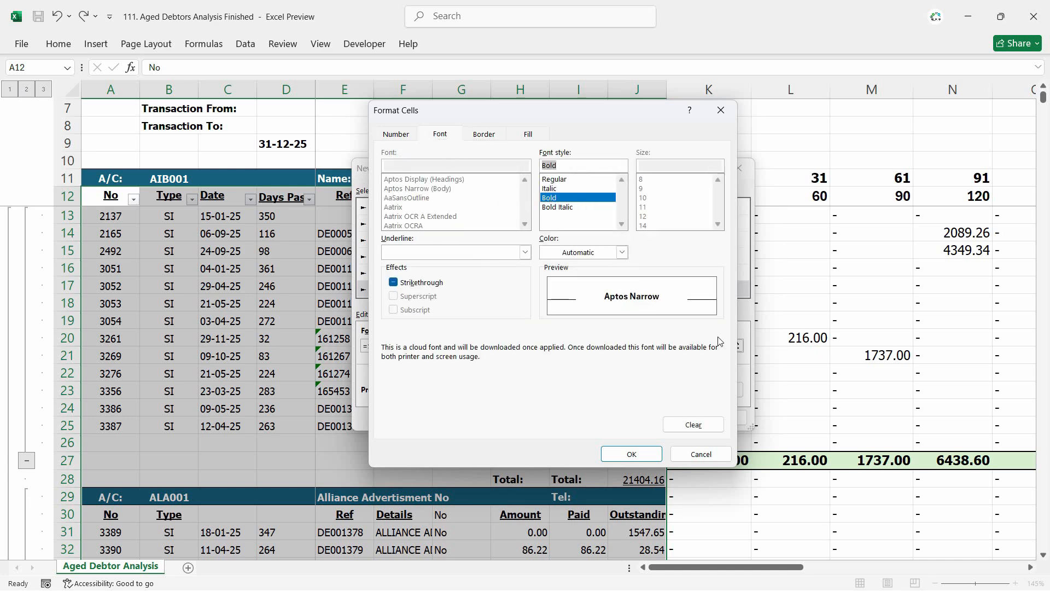
click(631, 454)
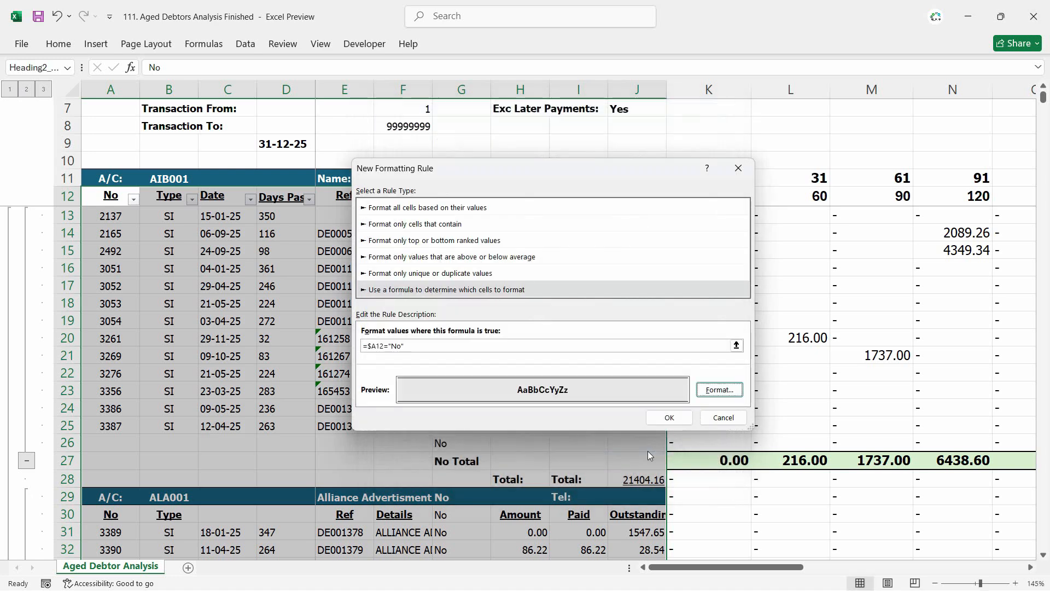
click(671, 417)
Check the formatting of the repeating column heading rows down through the accounts
click(424, 279)
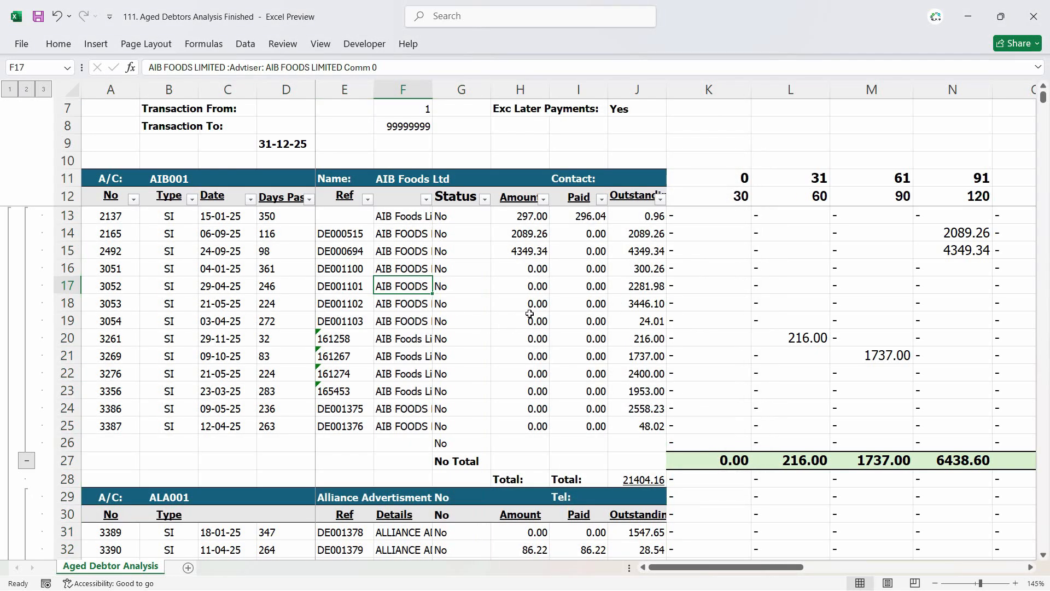
drag(755, 566, 736, 567)
click(114, 218)
scroll(125, 238, down, 3)
scroll(169, 359, down, 20)
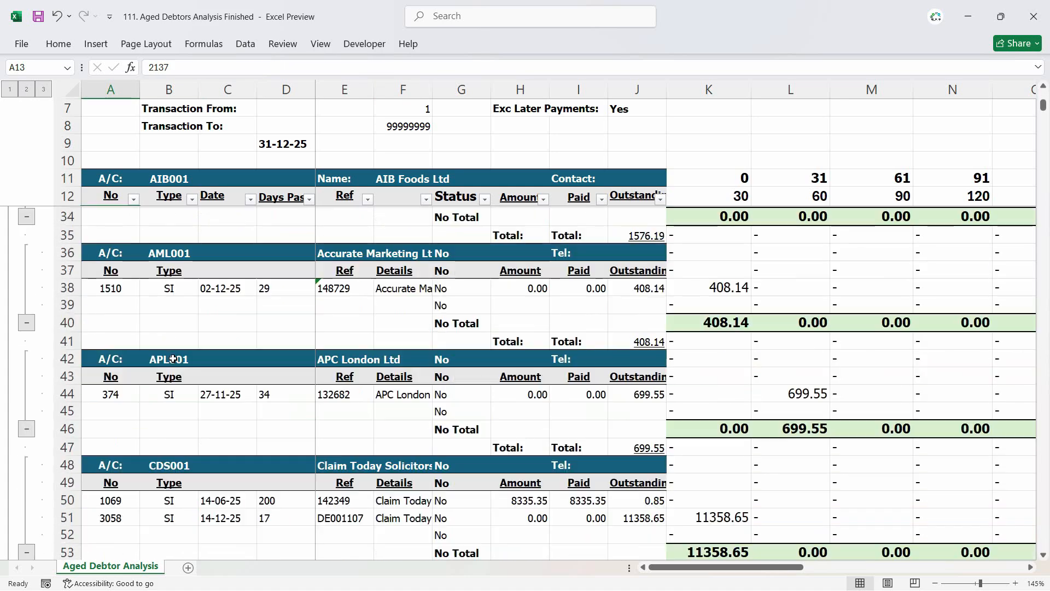
scroll(171, 366, down, 6)
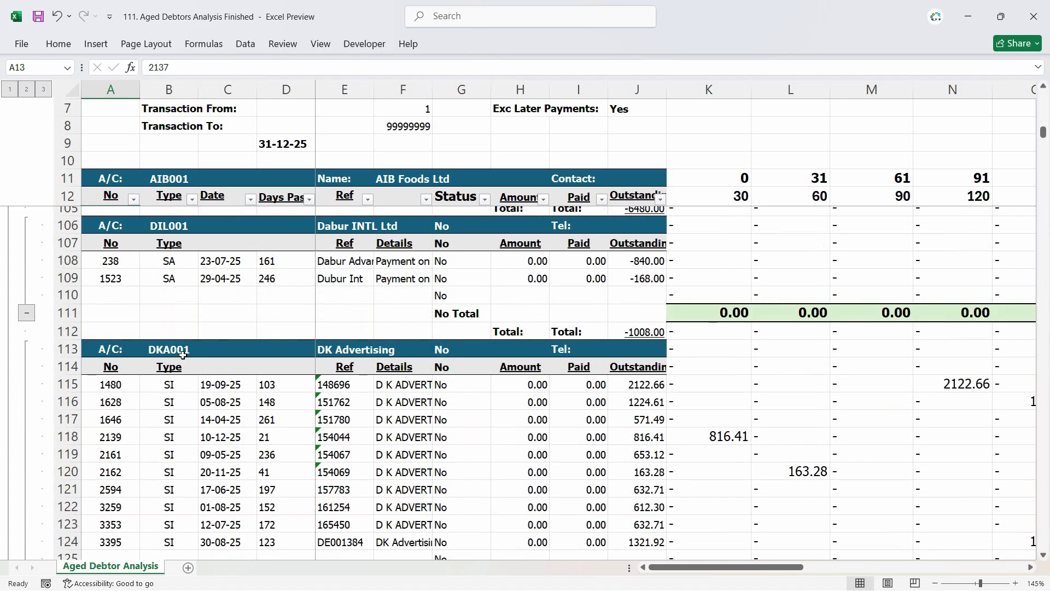